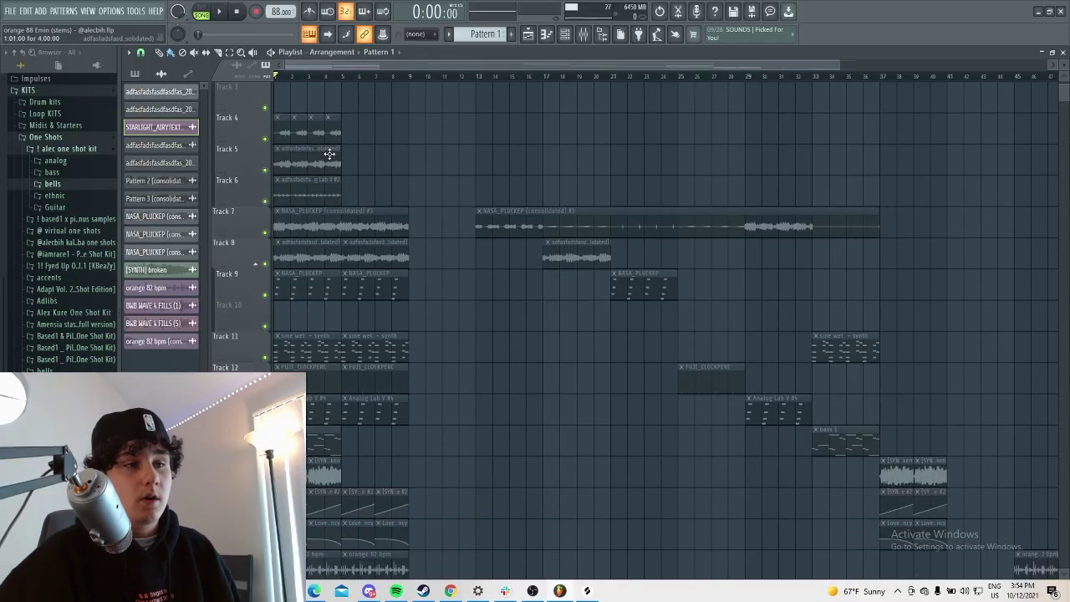
- Play the Analog Lab V melody of Pattern 1 in the piano roll
scroll(334, 153, up, 2)
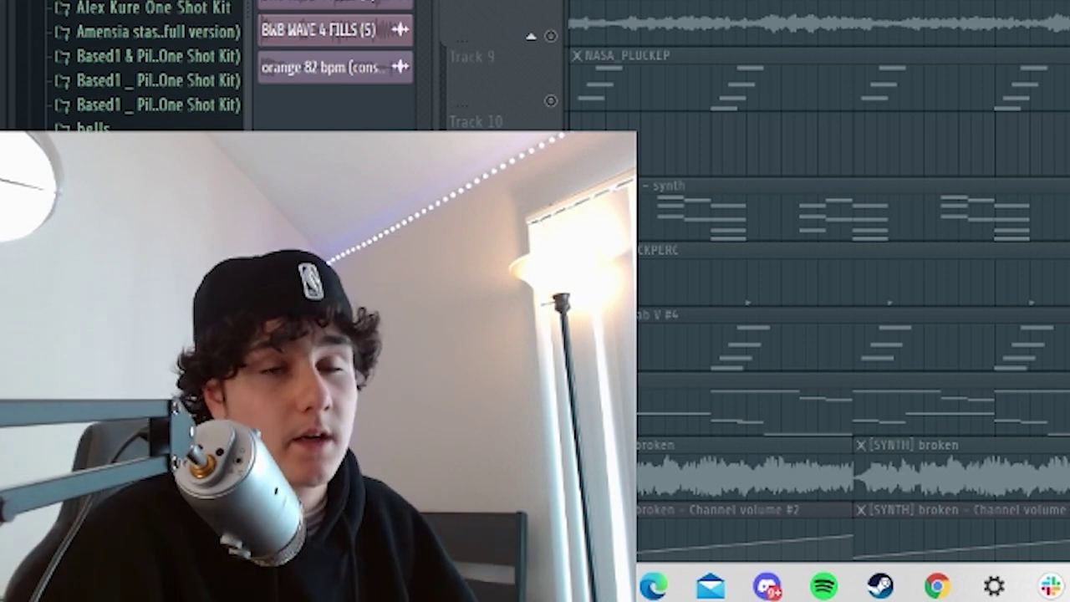
click(377, 53)
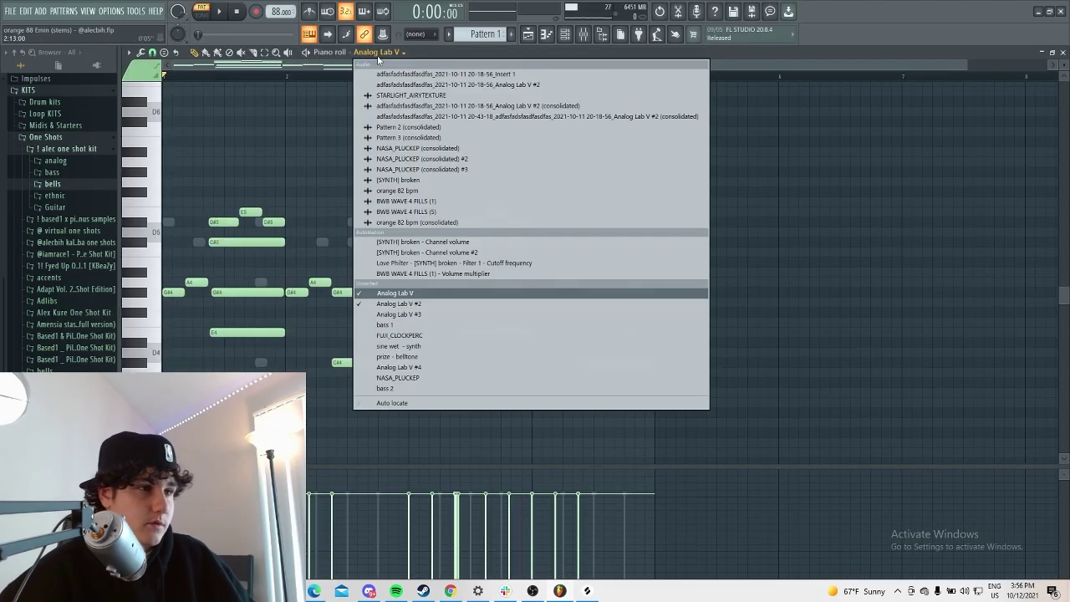
click(832, 213)
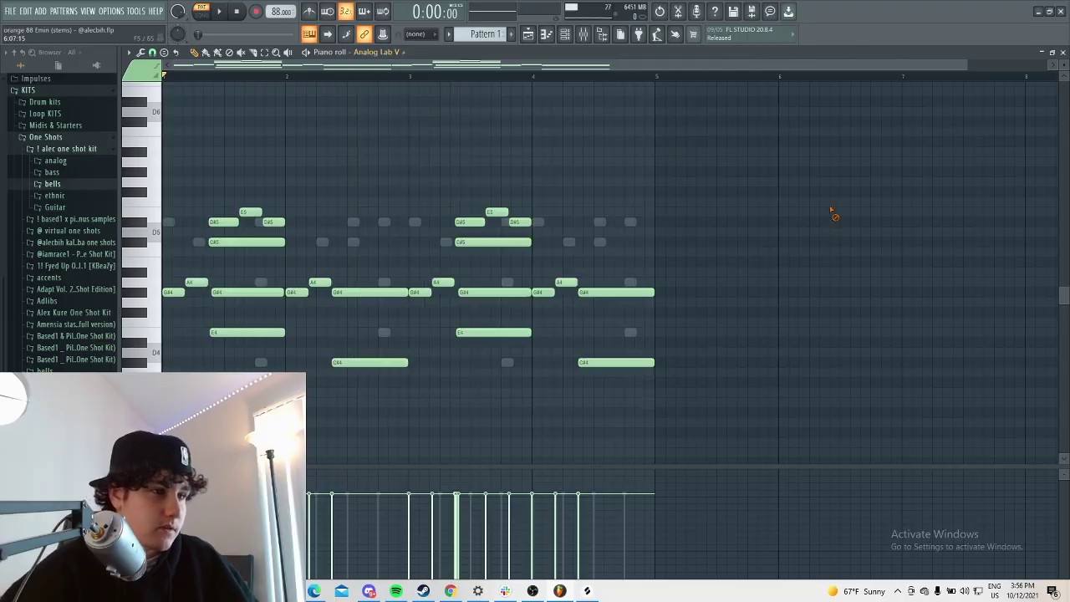
key(space)
scroll(490, 207, down, 2)
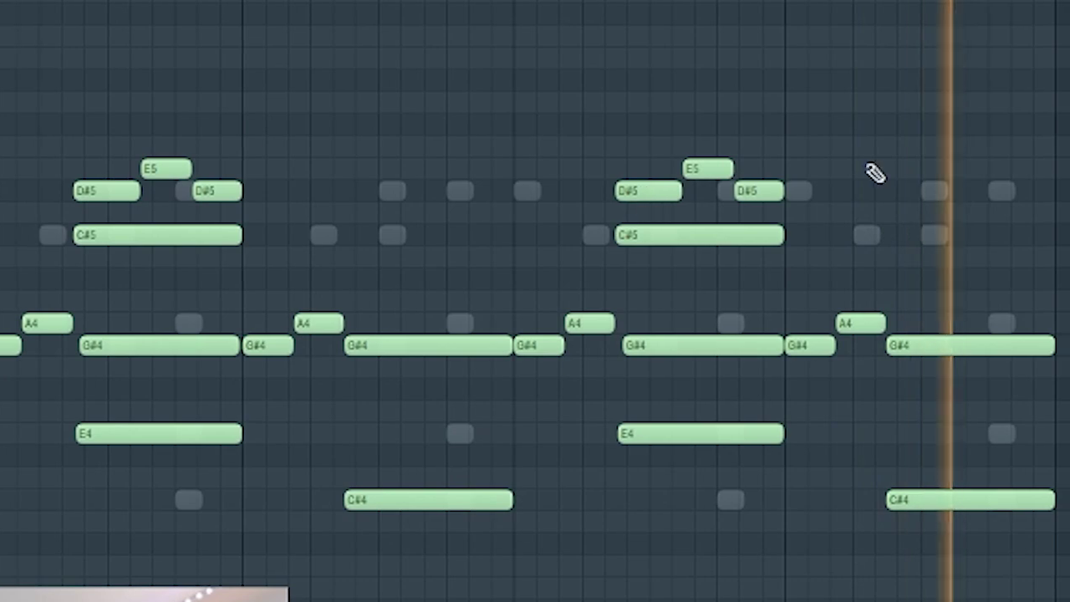
key(space)
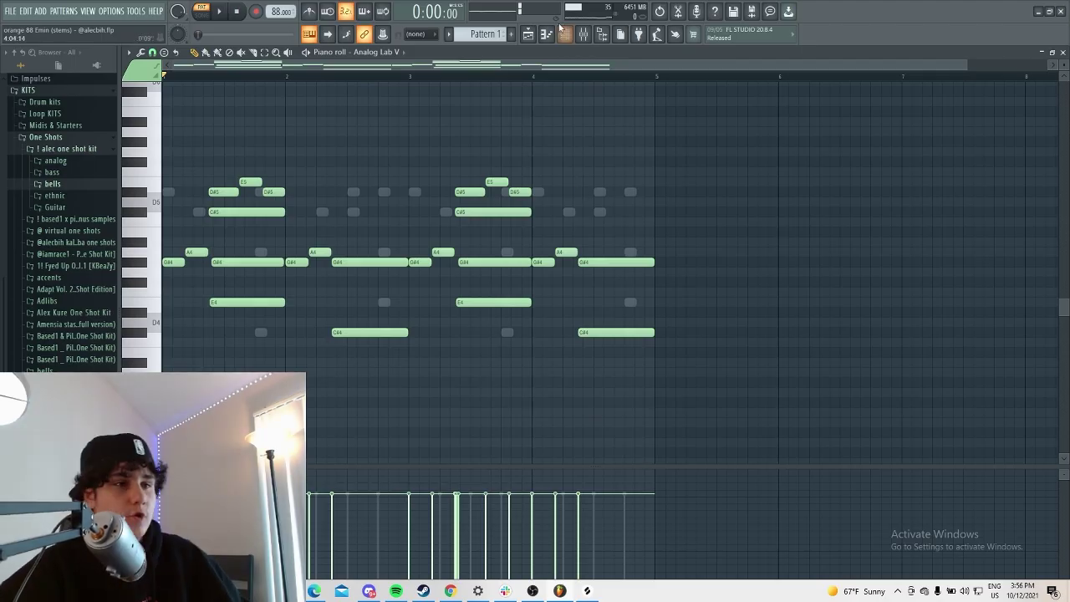
- Show the channel rack, open the Analog Lab V instrument and move its window out of the way
click(566, 33)
click(251, 389)
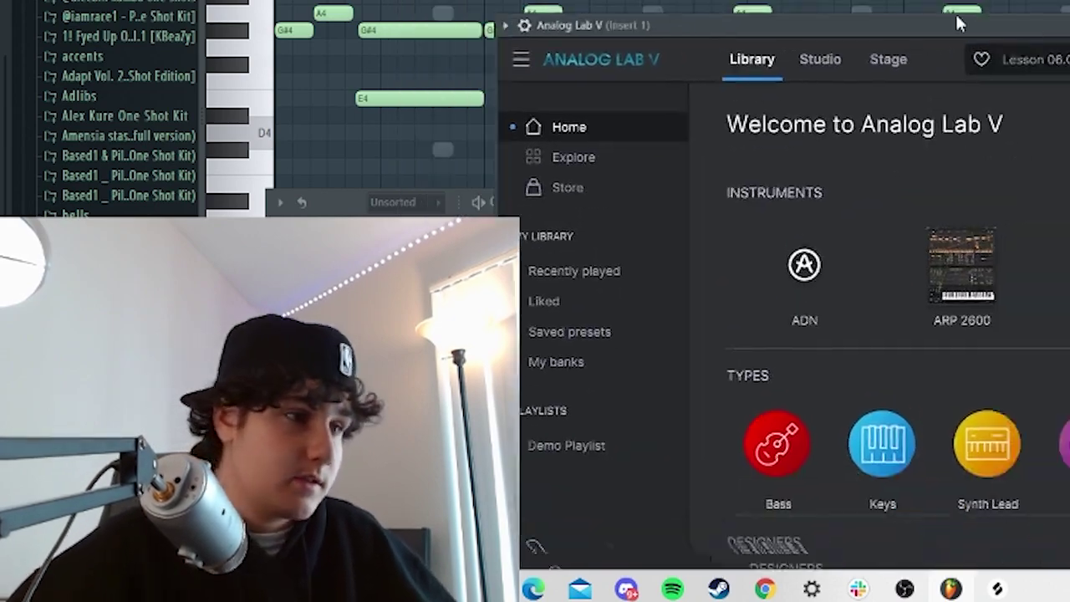
drag(959, 23, 865, 310)
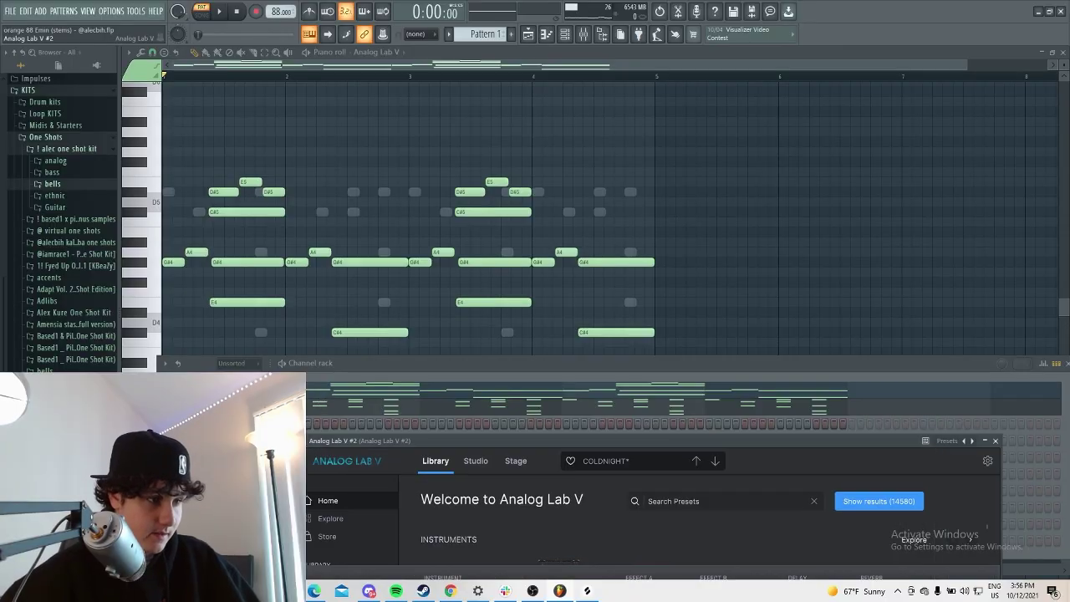
- View the Analog Lab V #2 notes in the piano roll and play Pattern 1 with the mixer shown
drag(539, 418, 539, 261)
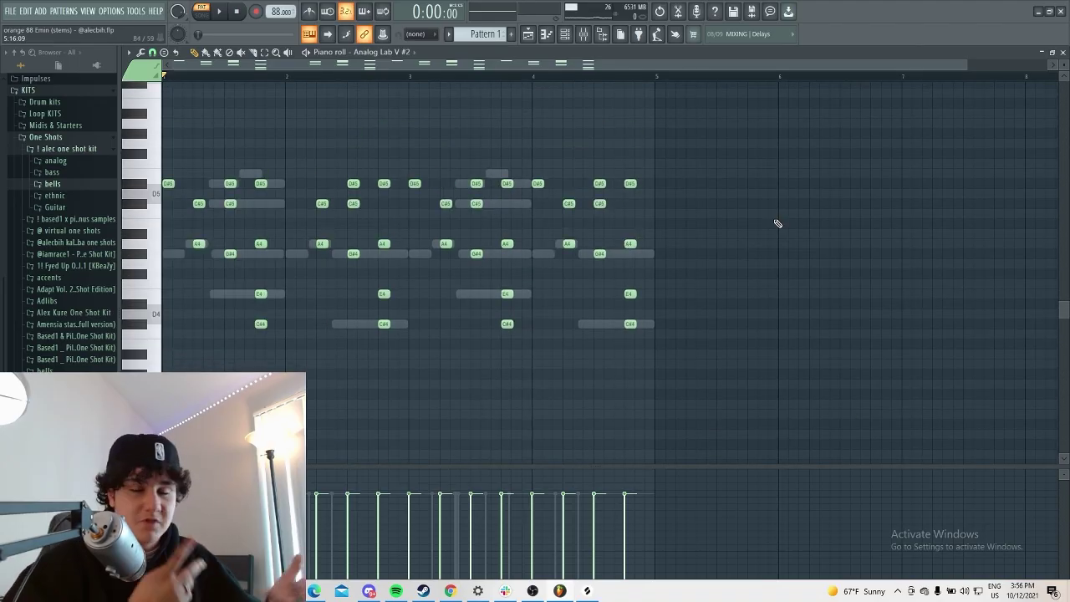
key(F9)
key(space)
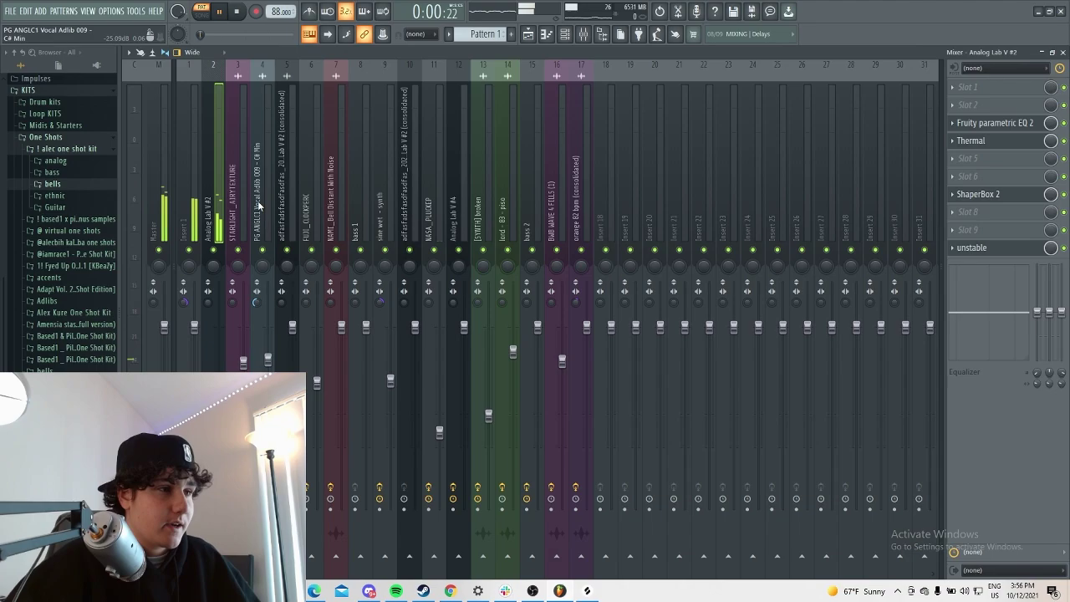
- Review the effects on mixer track Insert 1: Fruity parametric EQ 2, Kickstart, SketchCassette II and ValhallaVintageVerb
click(194, 213)
click(969, 123)
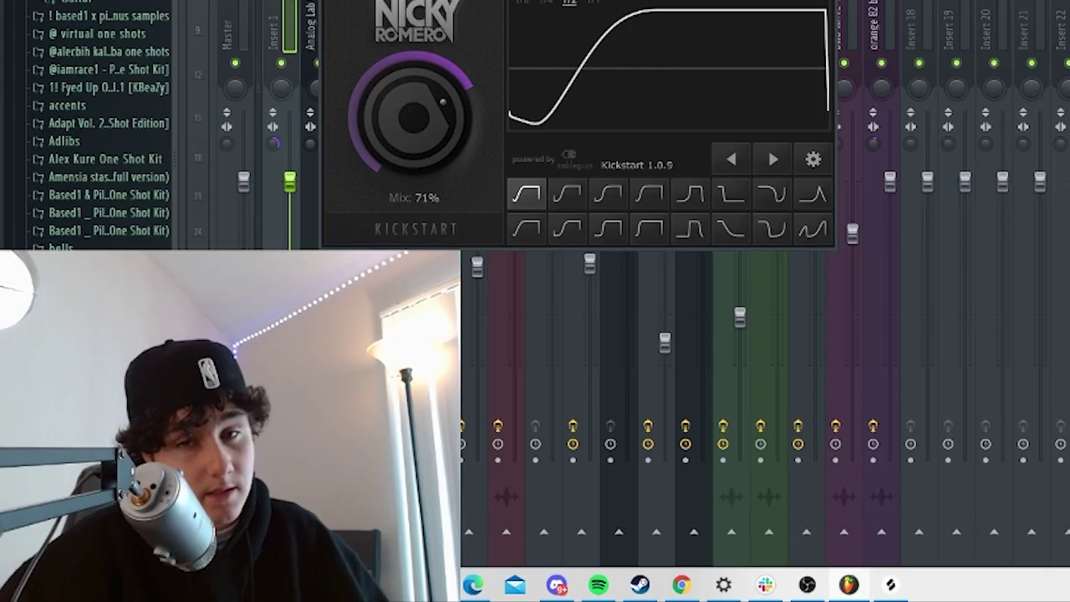
key(Escape)
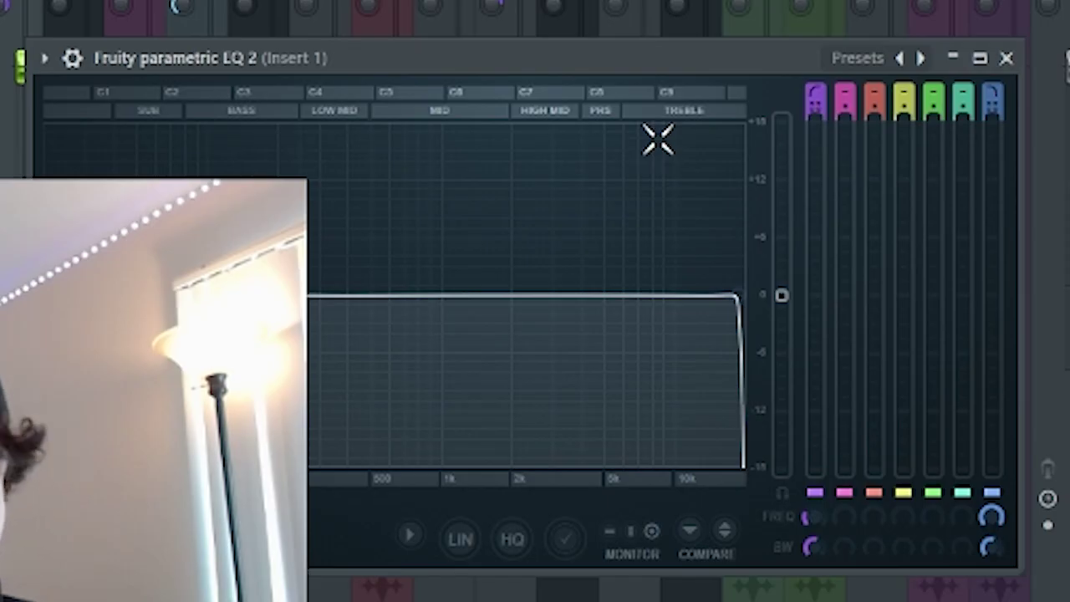
key(Escape)
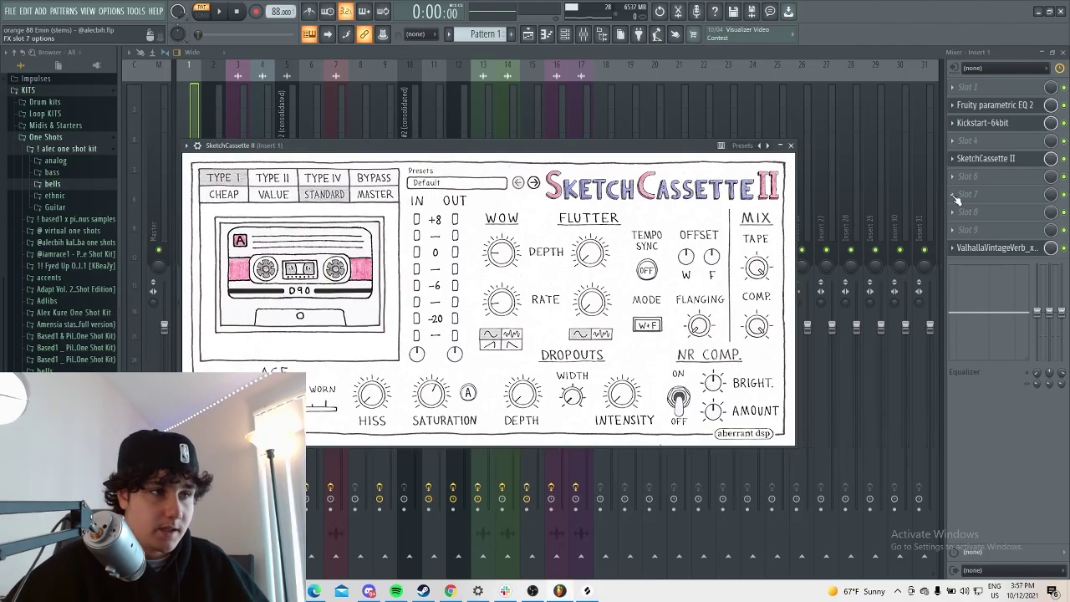
click(991, 248)
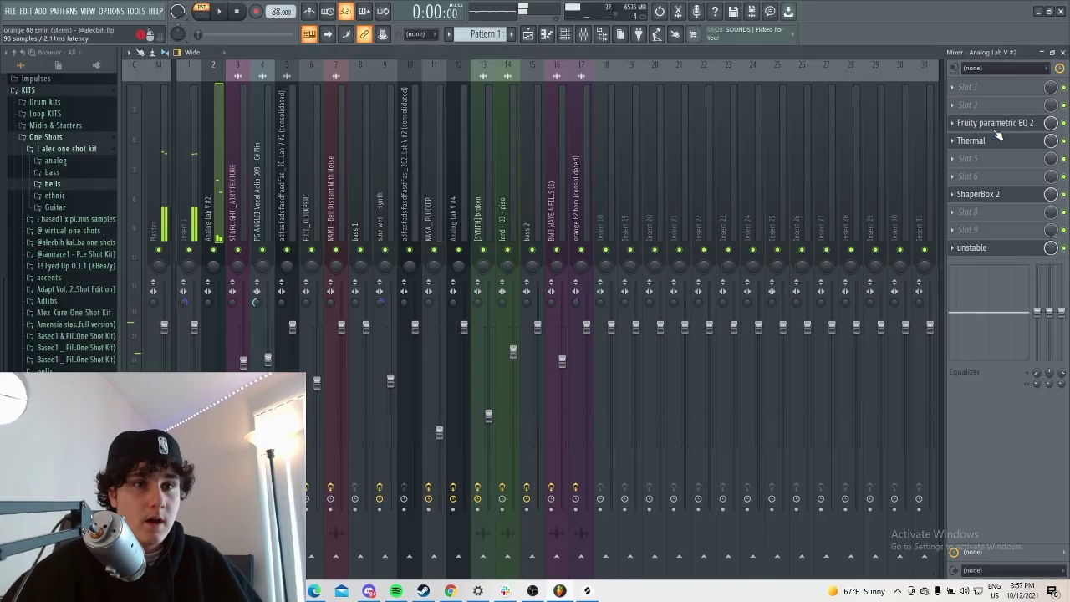
- Review the Fruity parametric EQ 2, Thermal and unstable effects on the Analog Lab V #2 mixer track
click(996, 127)
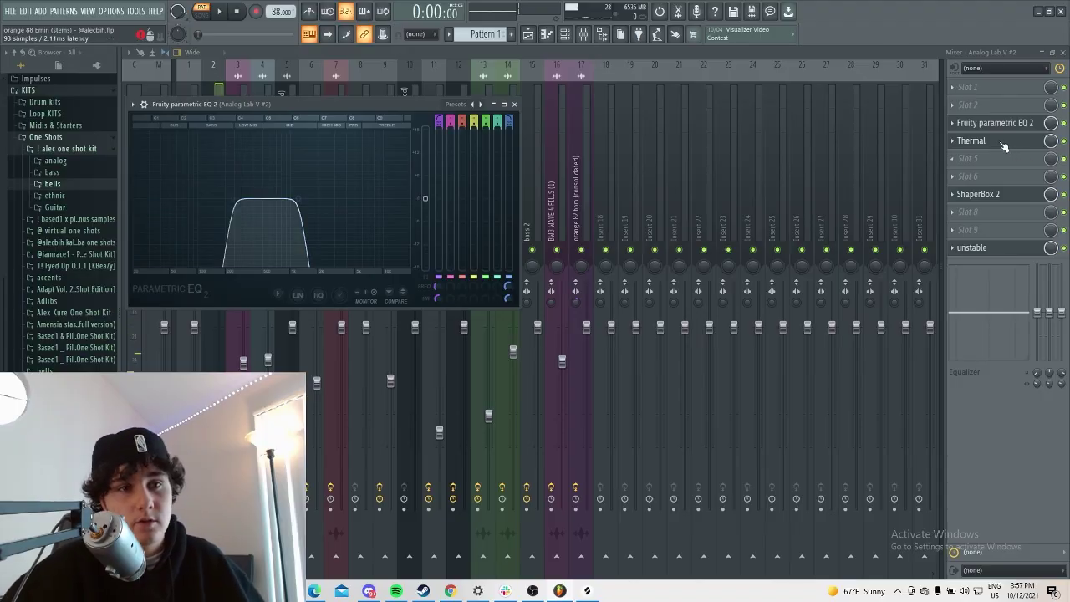
click(1003, 144)
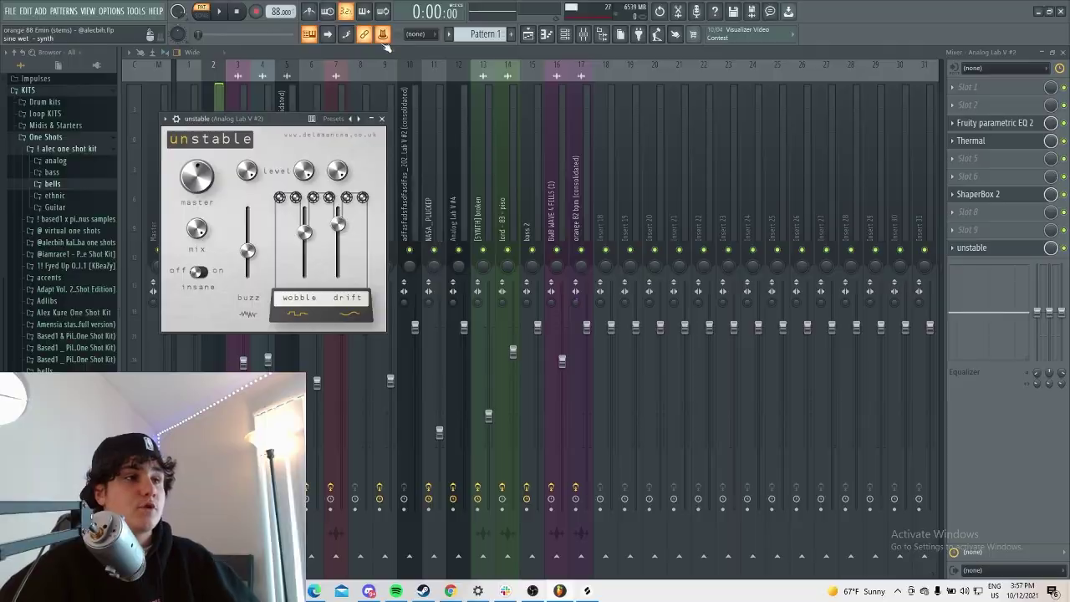
key(Escape)
- Play the consolidated Analog Lab V #2 audio clip on Track 5 of the playlist on its own
click(527, 37)
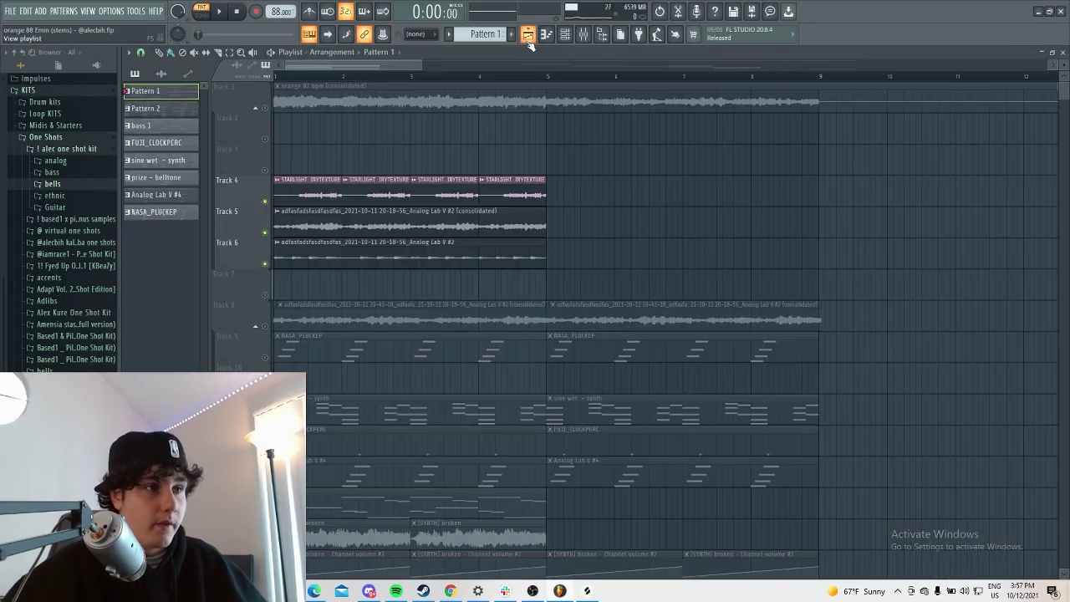
scroll(292, 188, down, 1)
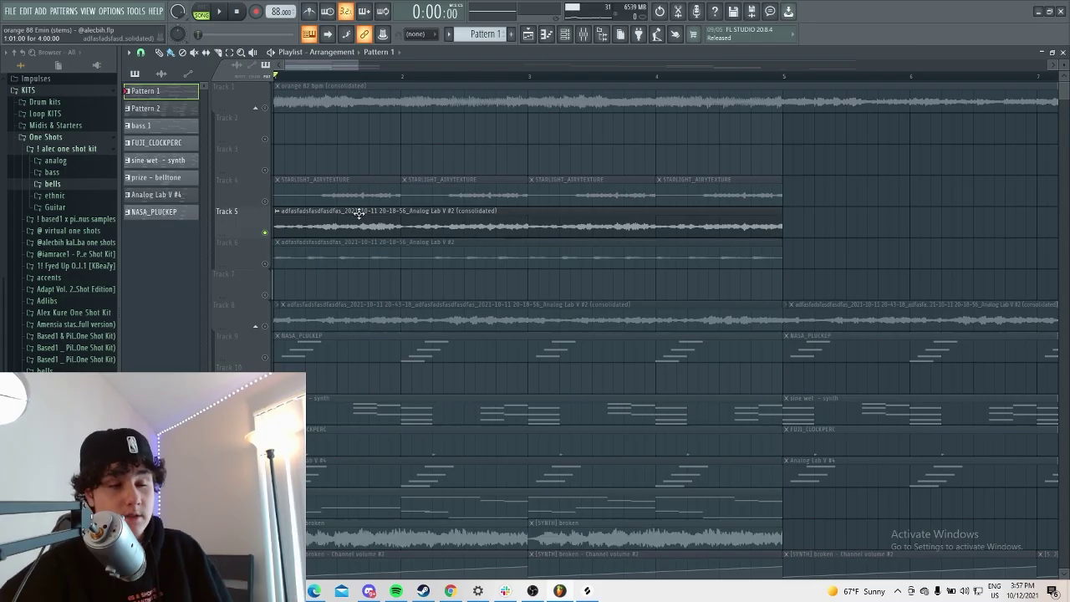
double_click(359, 213)
key(Escape)
key(space)
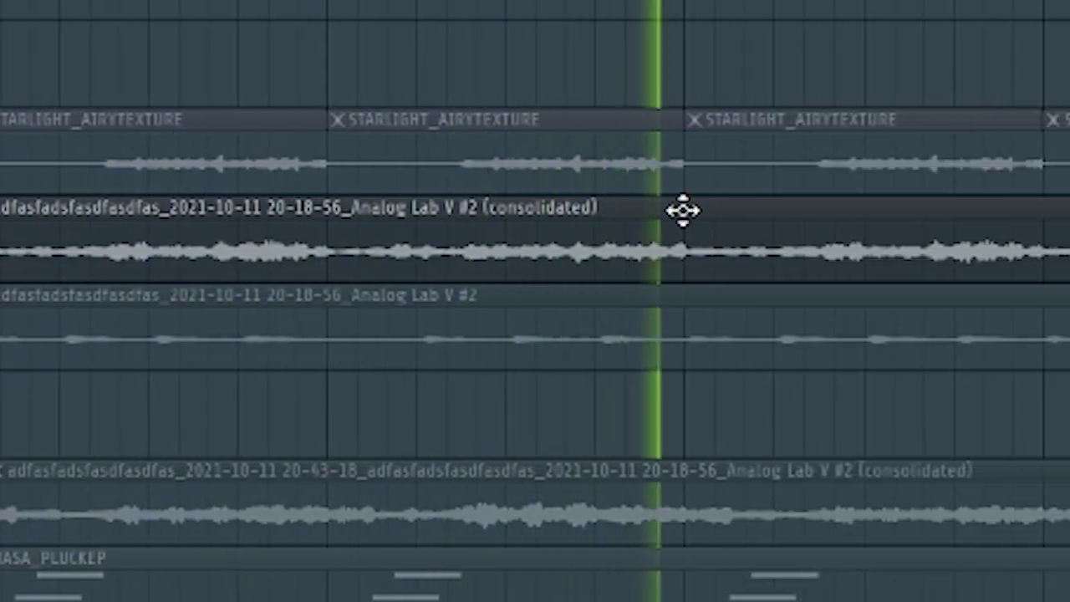
key(space)
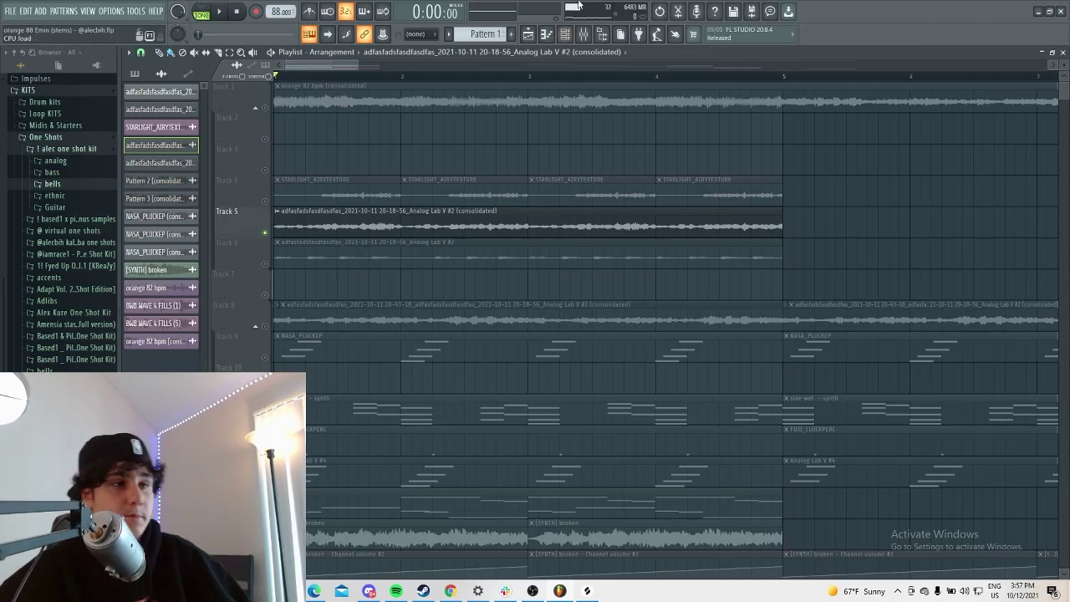
- Review Guitar Rig 6 with its Characters filters, ShaperBox 2 and Thermal on the consolidated clip's mixer track
click(583, 34)
key(space)
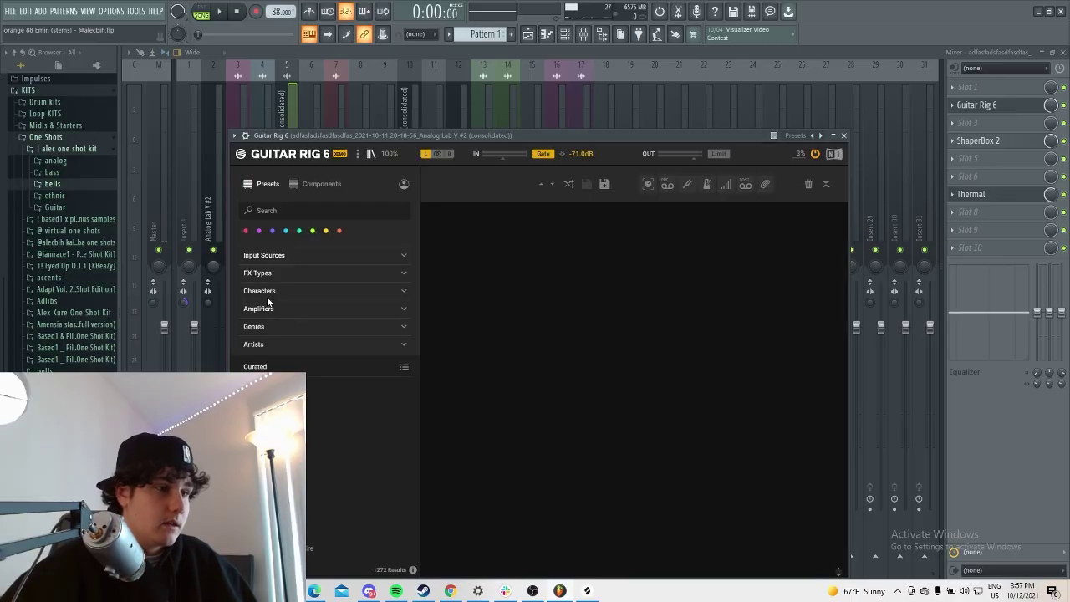
click(265, 295)
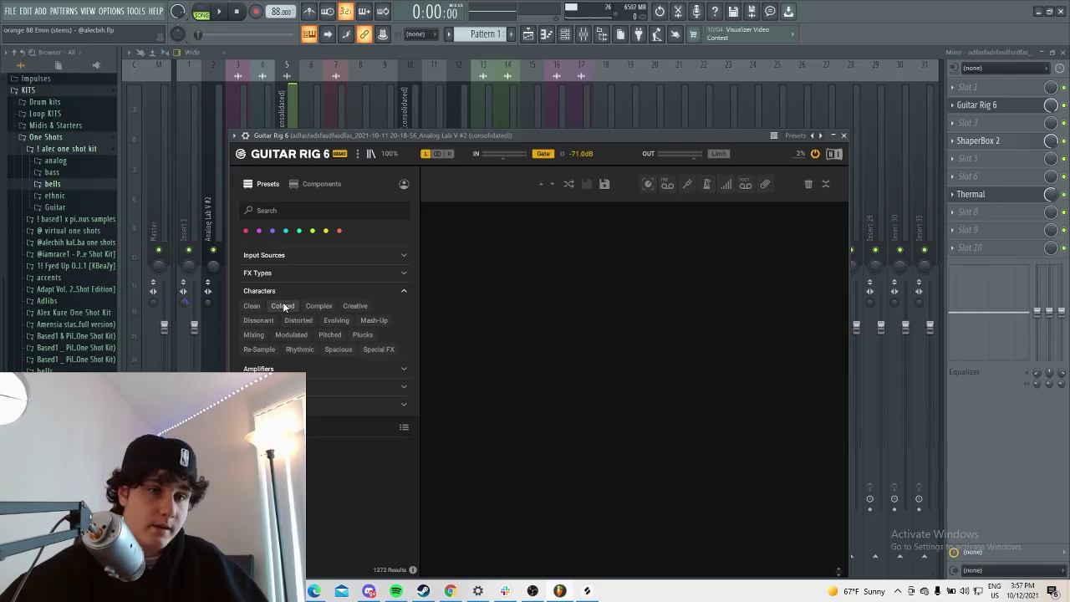
click(1015, 140)
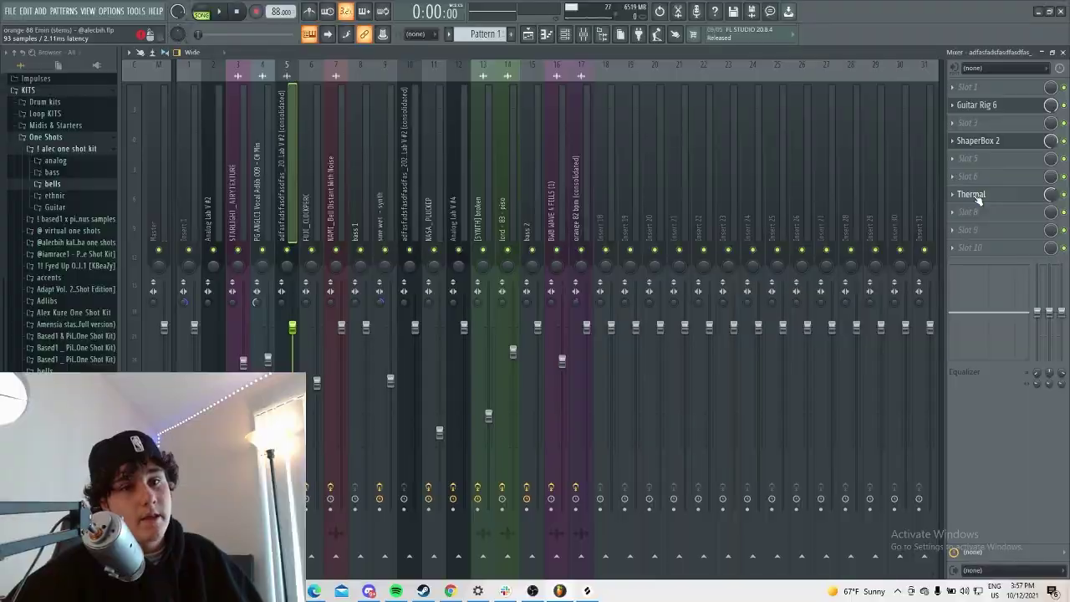
click(977, 194)
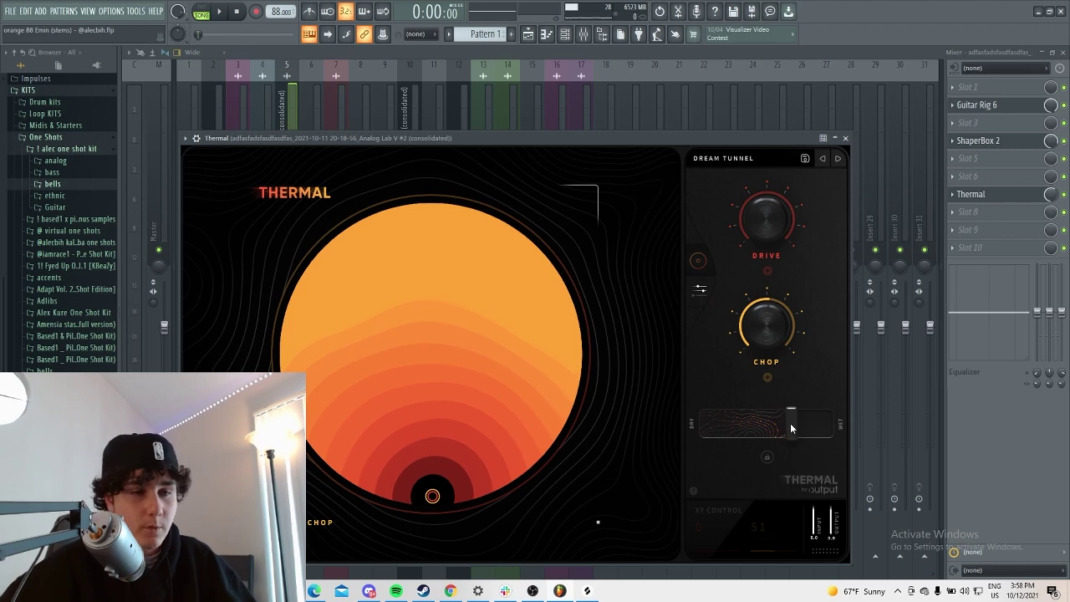
- Inspect the STARLIGHT_AIRYTEXTURE clips on playlist Track 4 and the effects on their mixer track
key(F5)
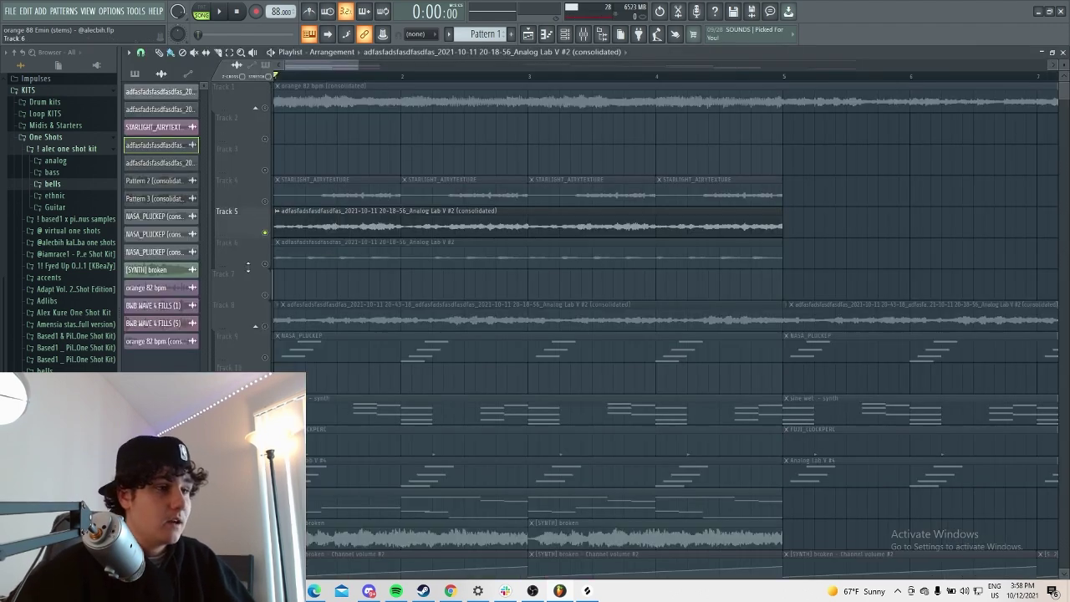
scroll(275, 209, up, 2)
click(348, 194)
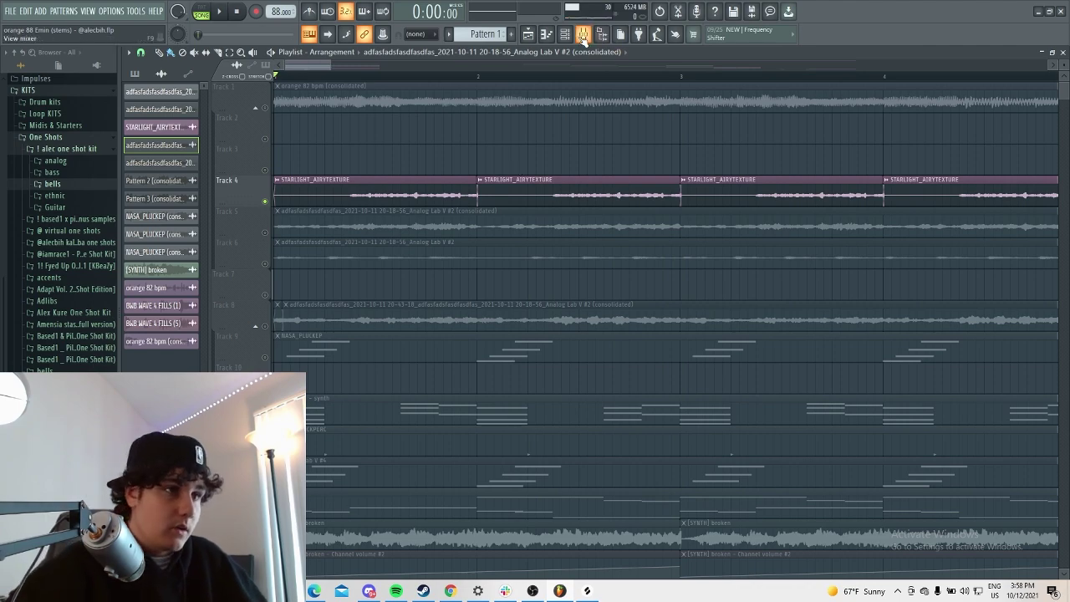
click(583, 34)
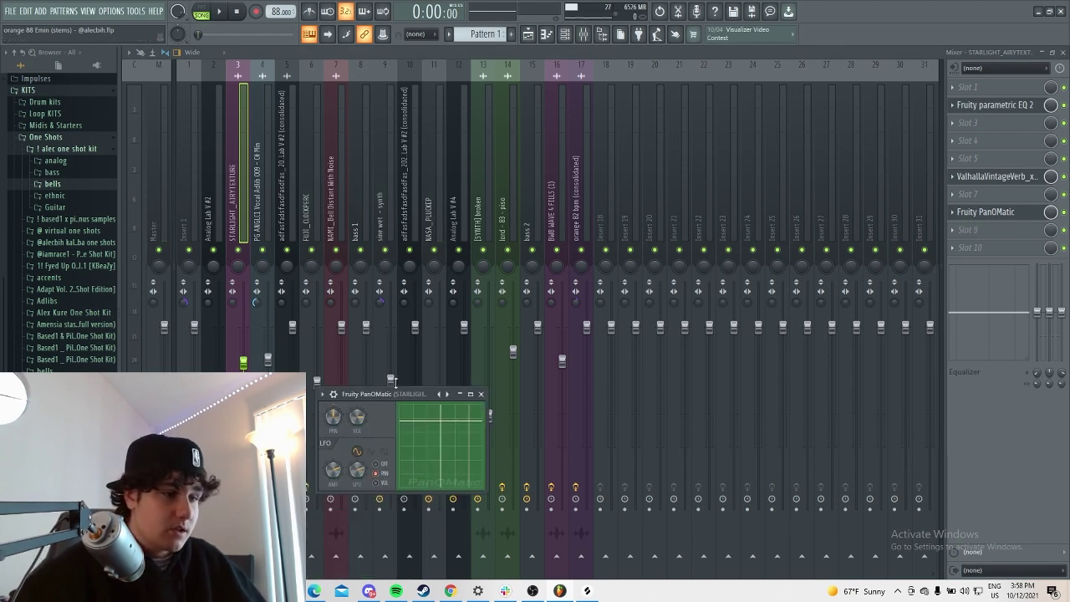
- Solo Track 8 in the playlist and play its consolidated audio clips
click(528, 35)
scroll(585, 200, down, 3)
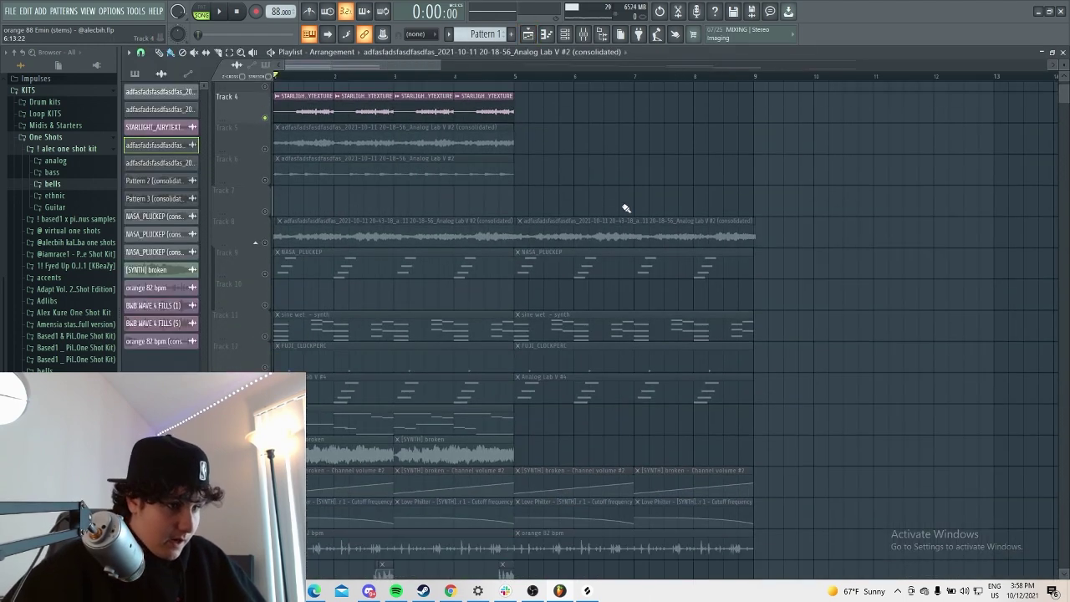
scroll(347, 213, down, 3)
scroll(346, 212, up, 3)
scroll(346, 212, down, 3)
scroll(279, 239, up, 2)
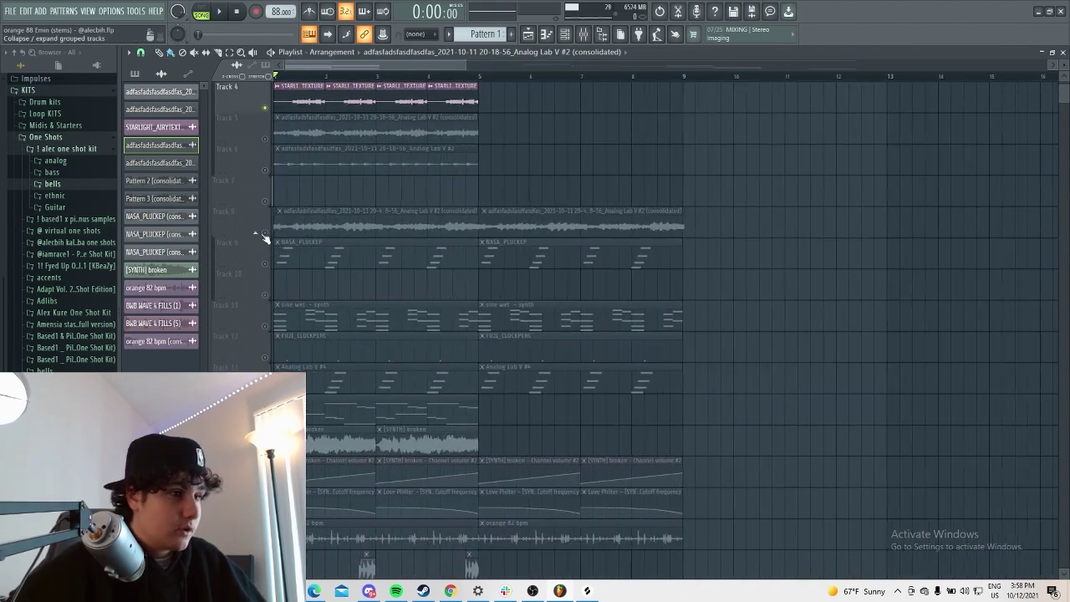
right_click(265, 233)
scroll(267, 234, down, 2)
key(space)
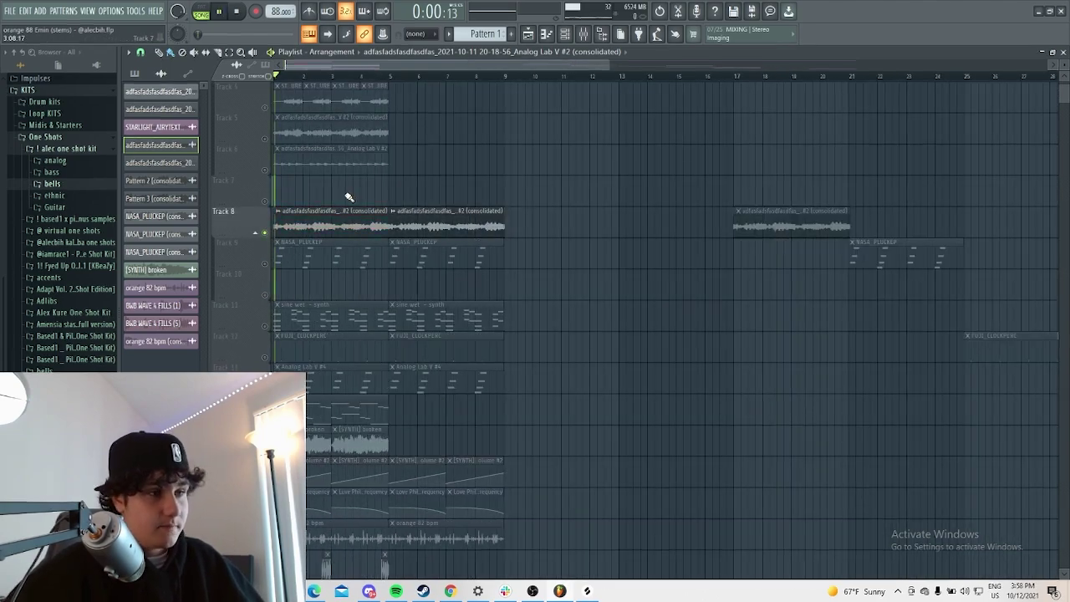
- Check the channel settings of the consolidated audio clip on Track 8 and close them
double_click(315, 227)
key(Escape)
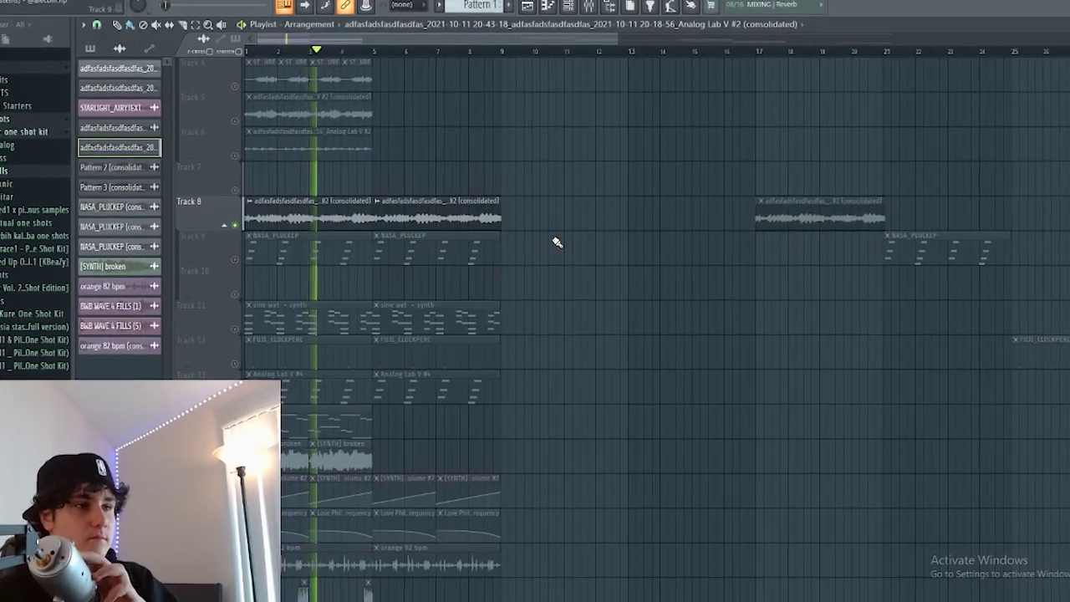
double_click(339, 214)
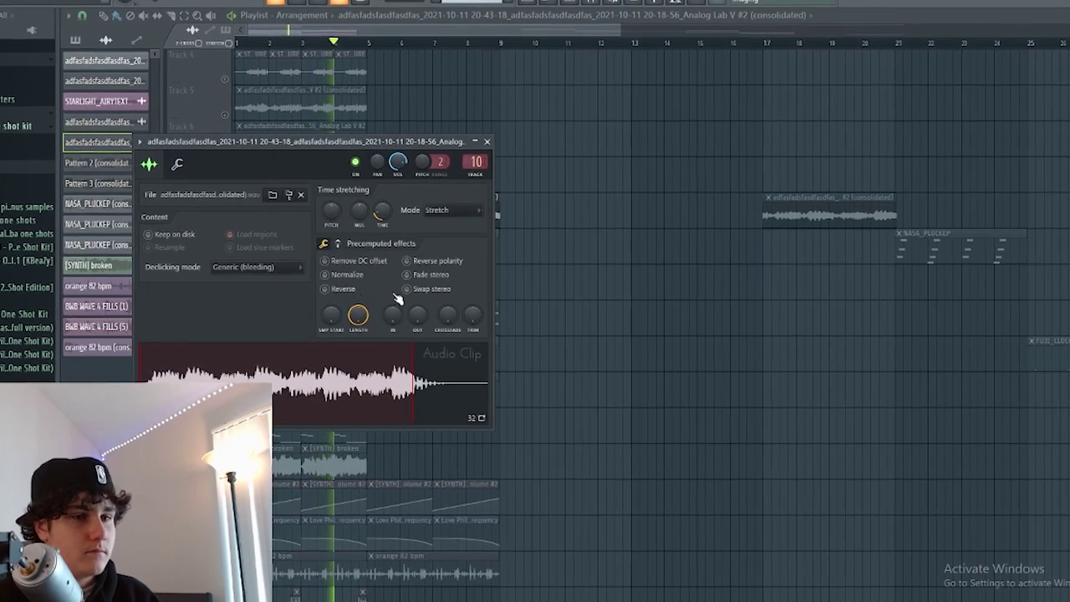
click(568, 297)
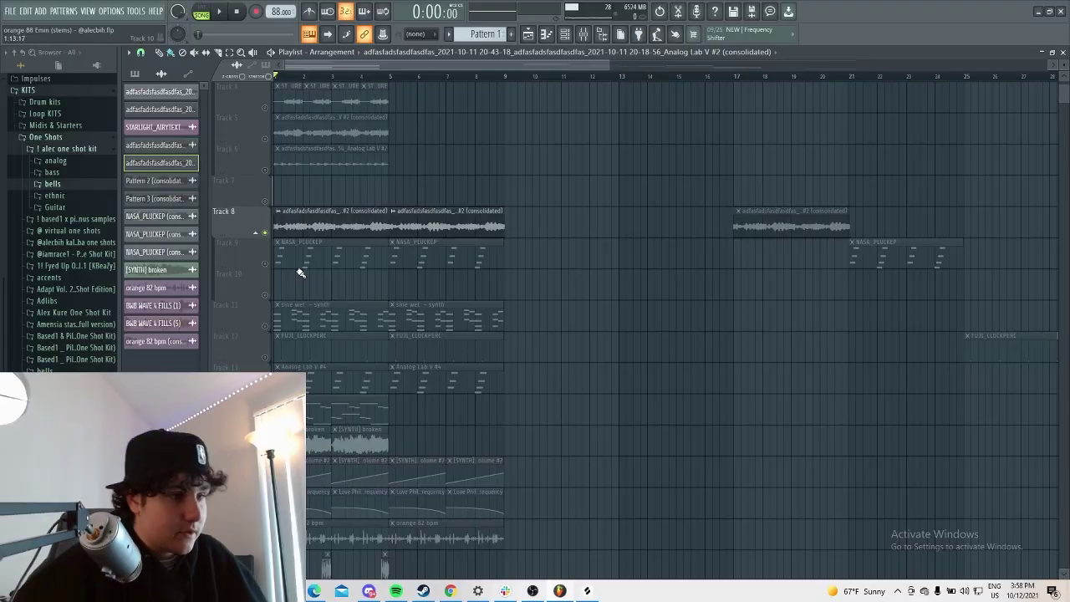
- Open the sine wet - synth pattern from Track 11 in the piano roll and play it
scroll(298, 271, down, 3)
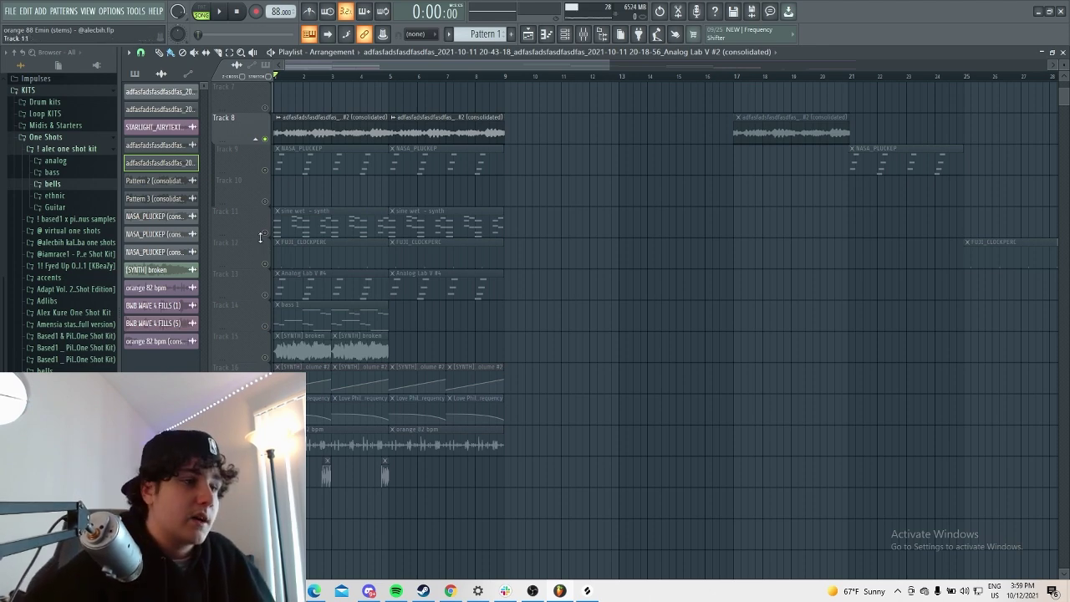
scroll(300, 232, up, 2)
double_click(306, 218)
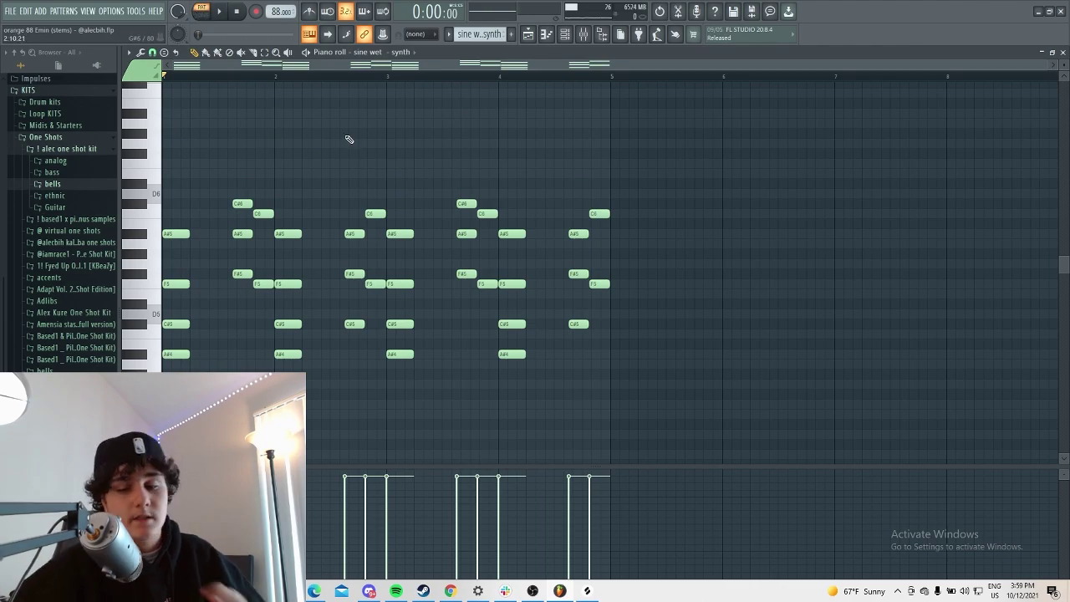
key(space)
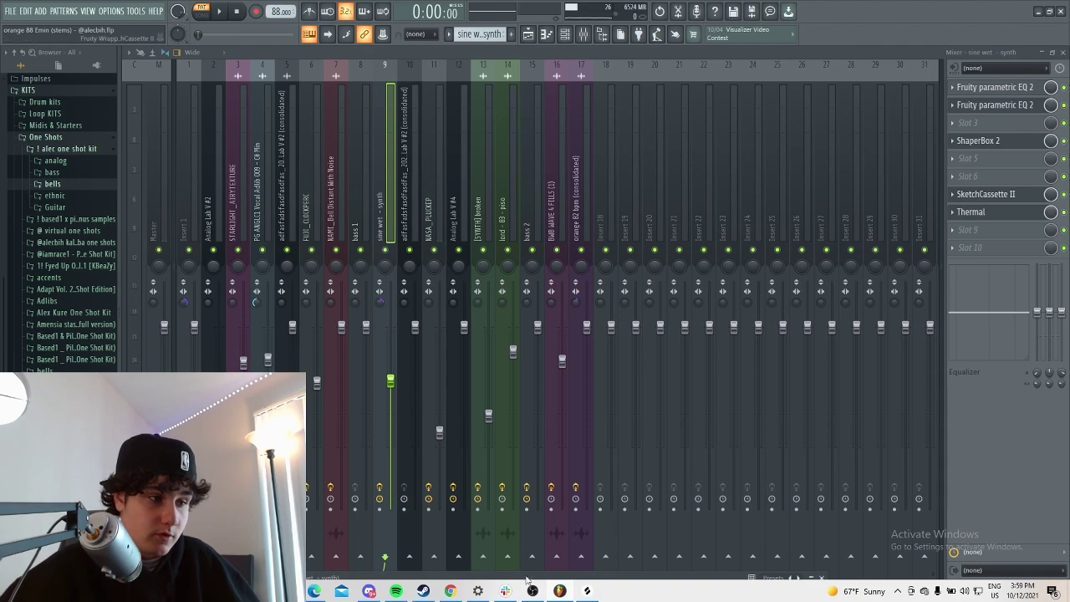
- Inspect the Thermal, ShaperBox 2 and Fruity parametric EQ 2 effects on the sine wet - synth mixer track
drag(514, 575, 500, 181)
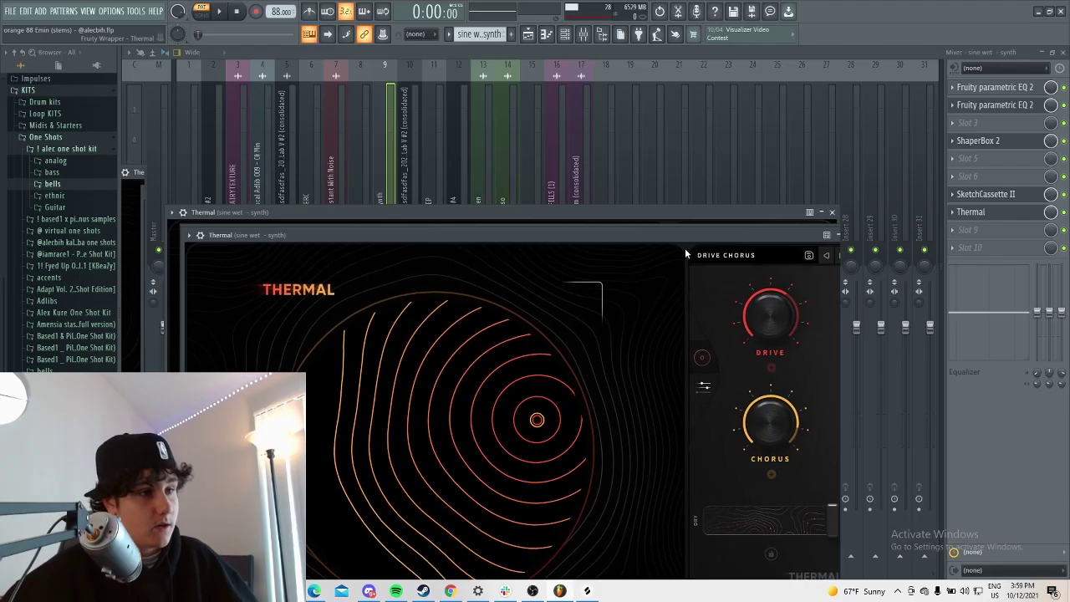
drag(403, 175, 724, 300)
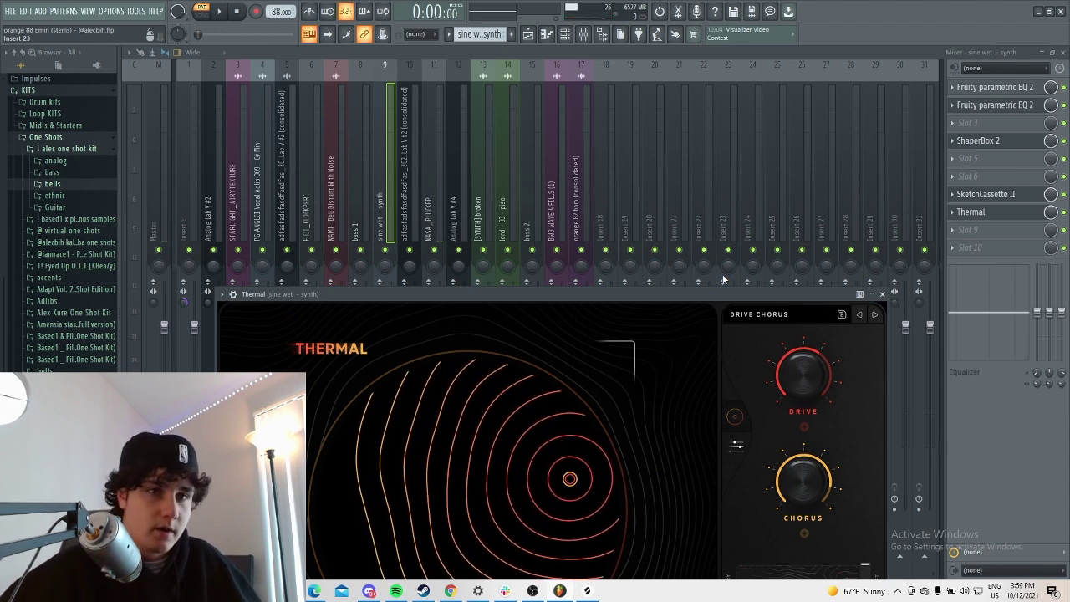
click(976, 127)
click(976, 127)
click(978, 140)
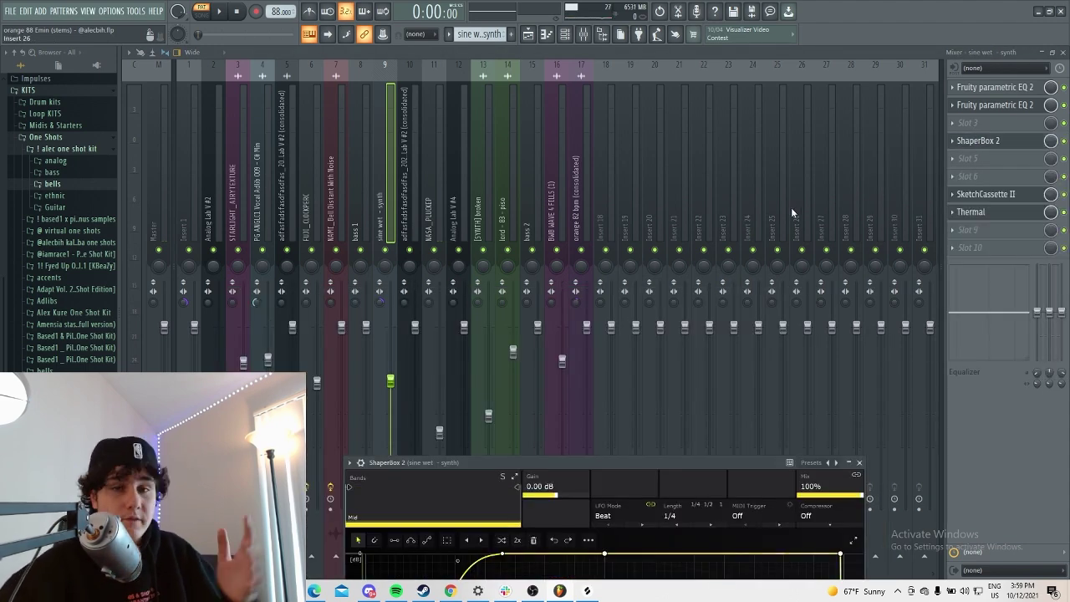
drag(486, 461, 423, 139)
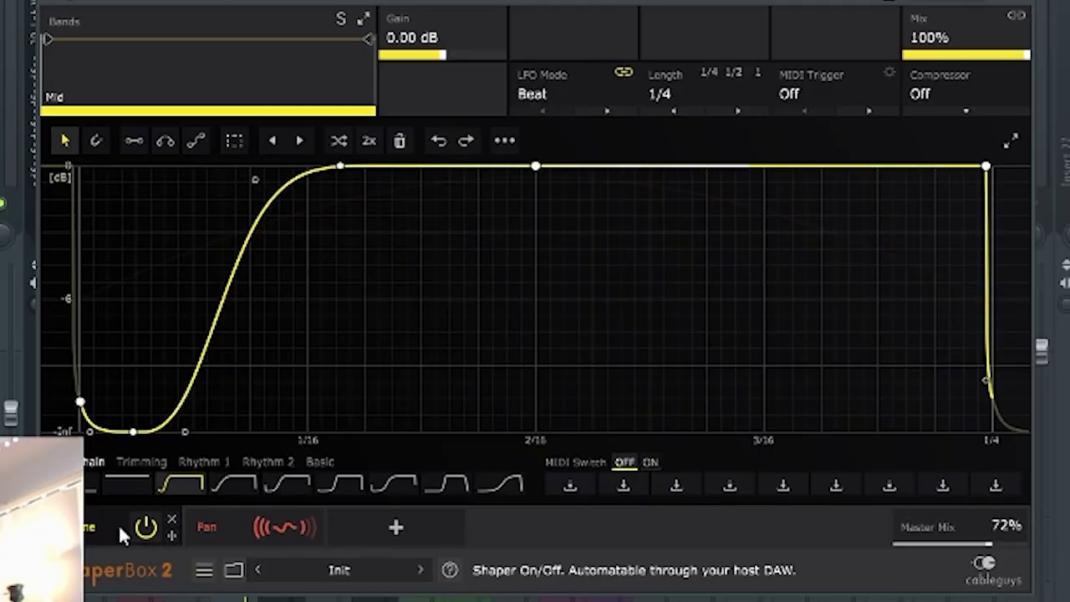
click(242, 522)
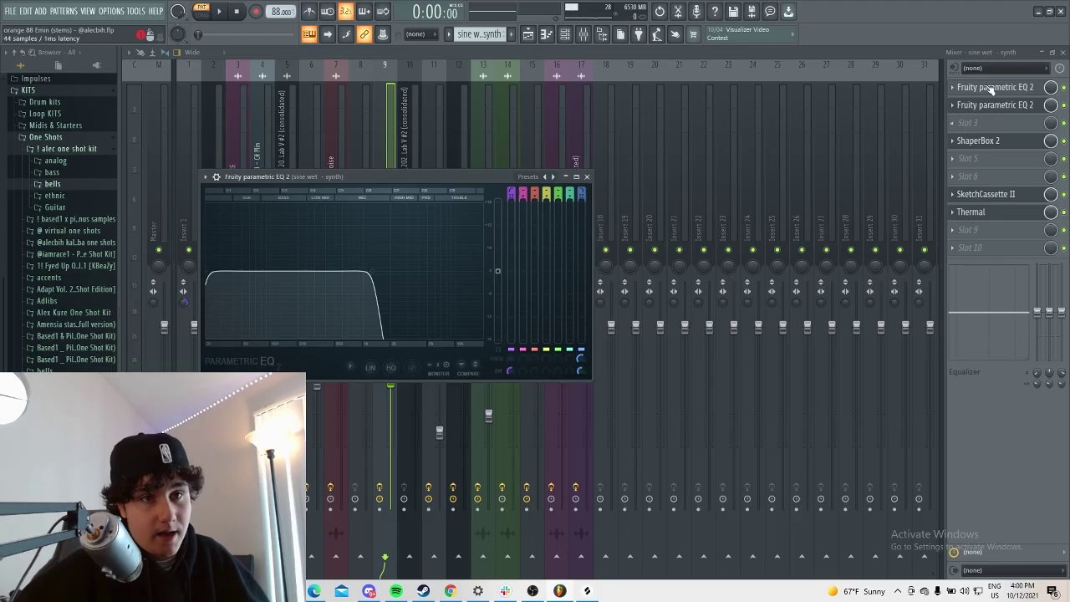
click(966, 88)
click(967, 92)
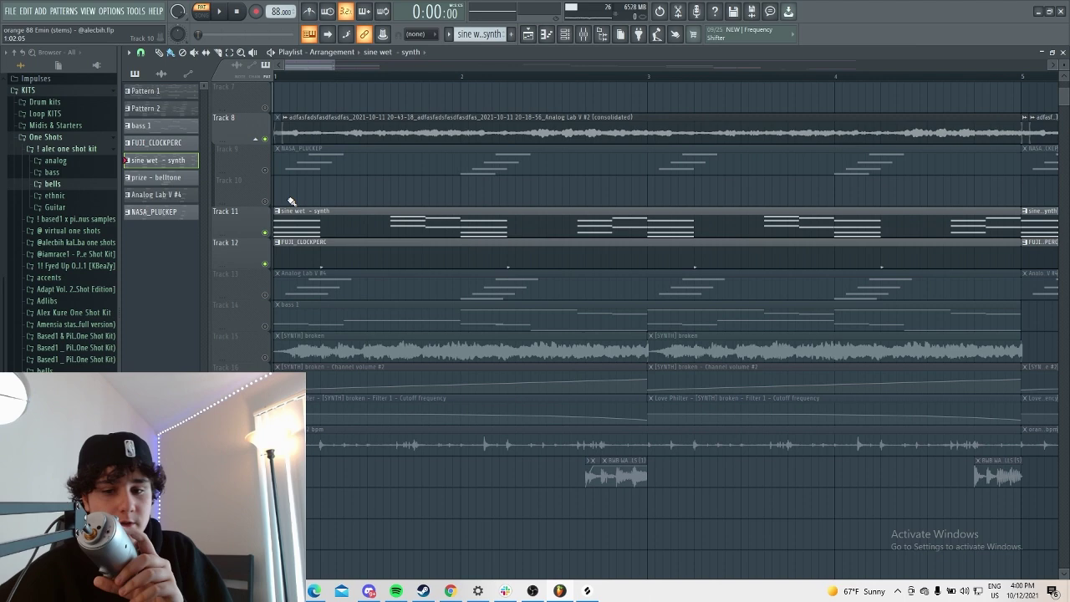
- Play the FUJI_CLOCKPERC layer in the playlist and inspect its notes and its EQ and ValhallaVintageVerb effects
key(space)
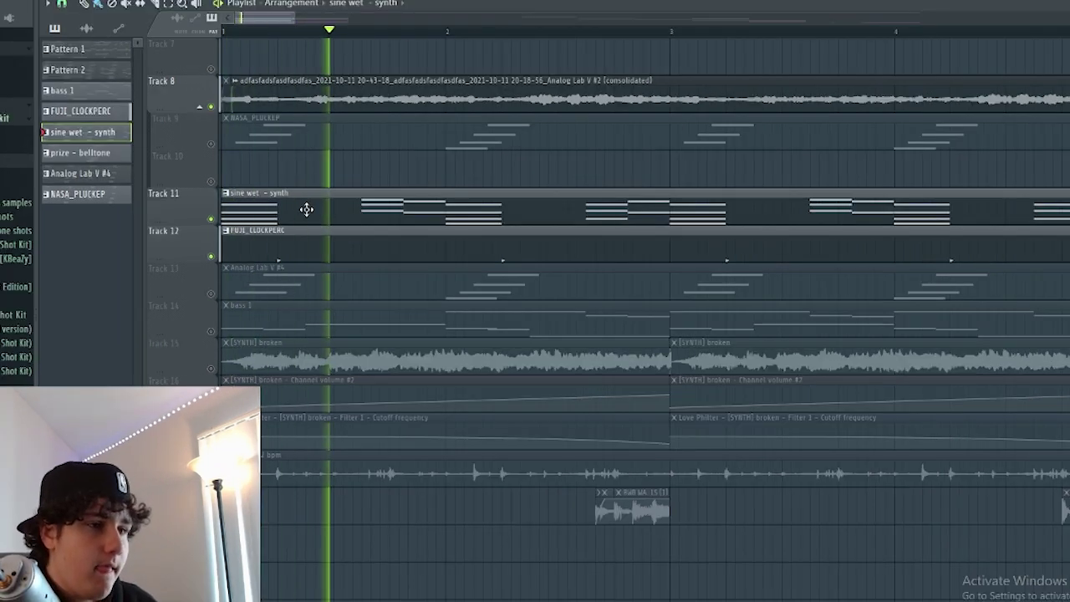
scroll(306, 209, down, 2)
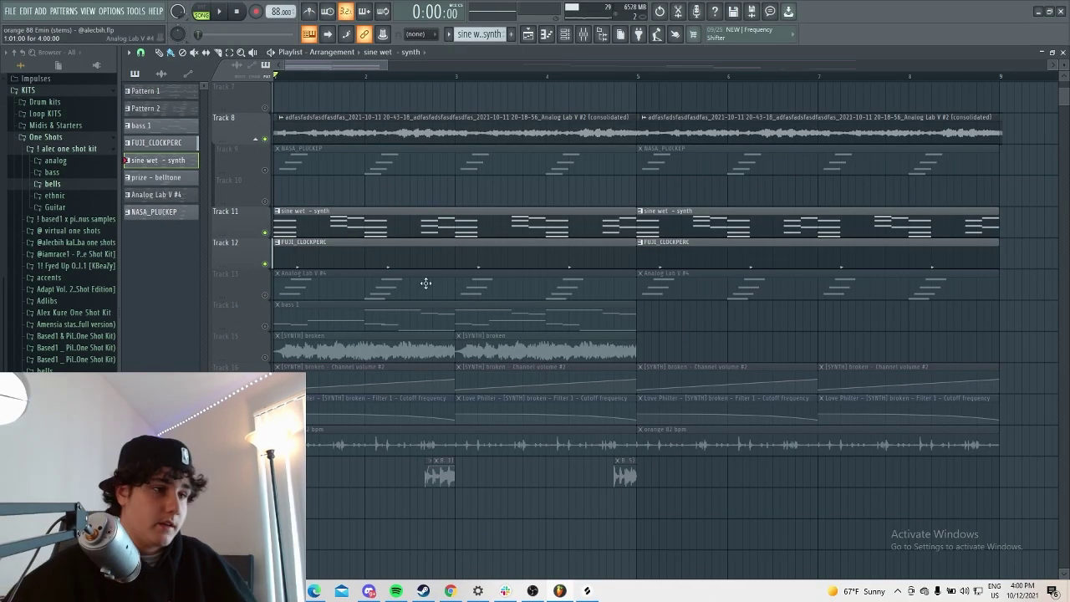
double_click(388, 258)
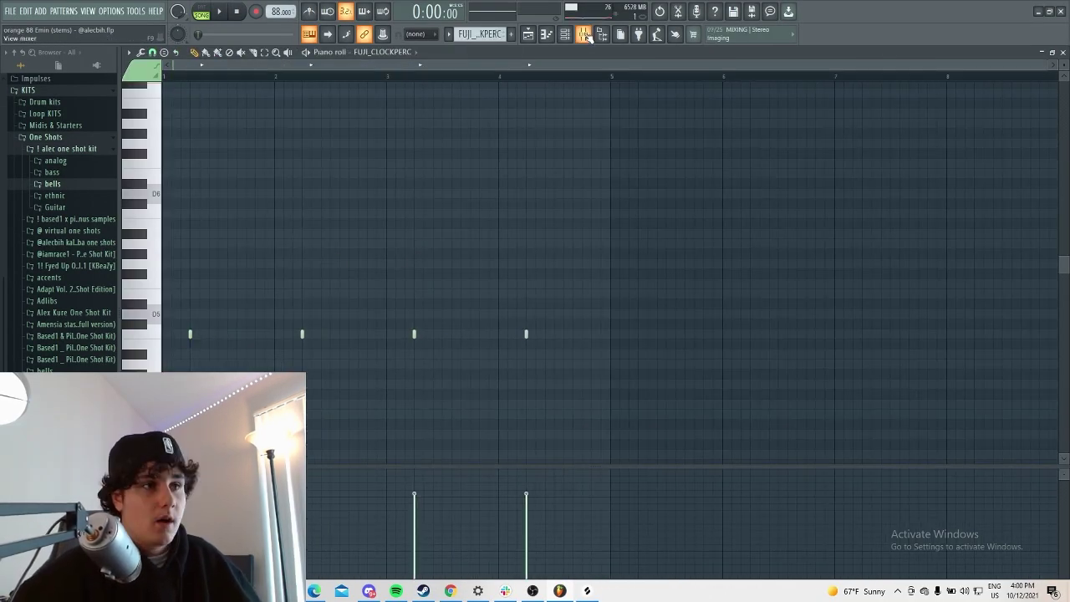
key(F9)
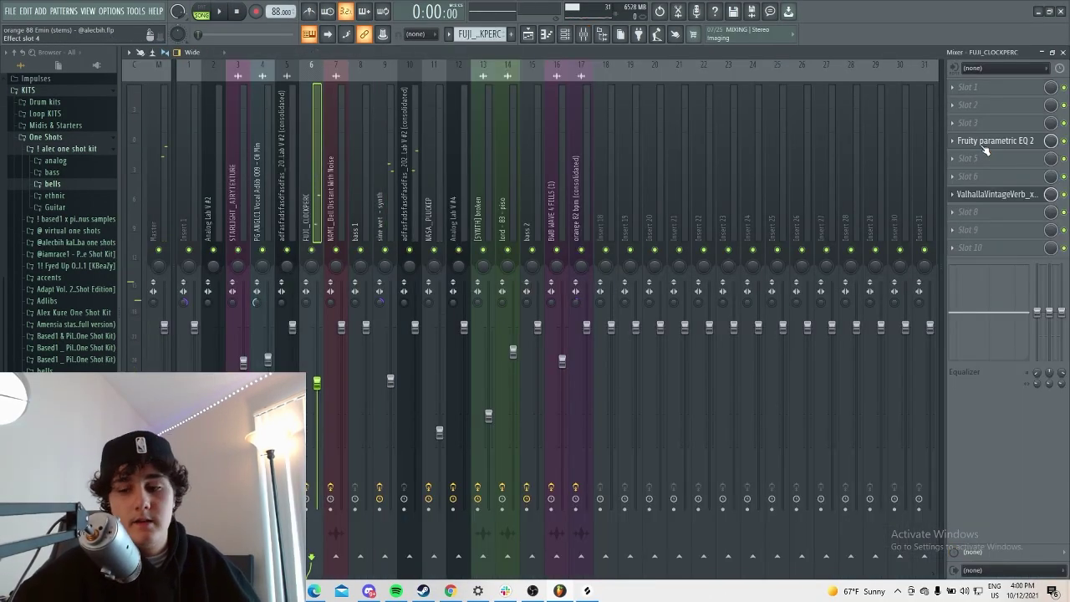
click(985, 144)
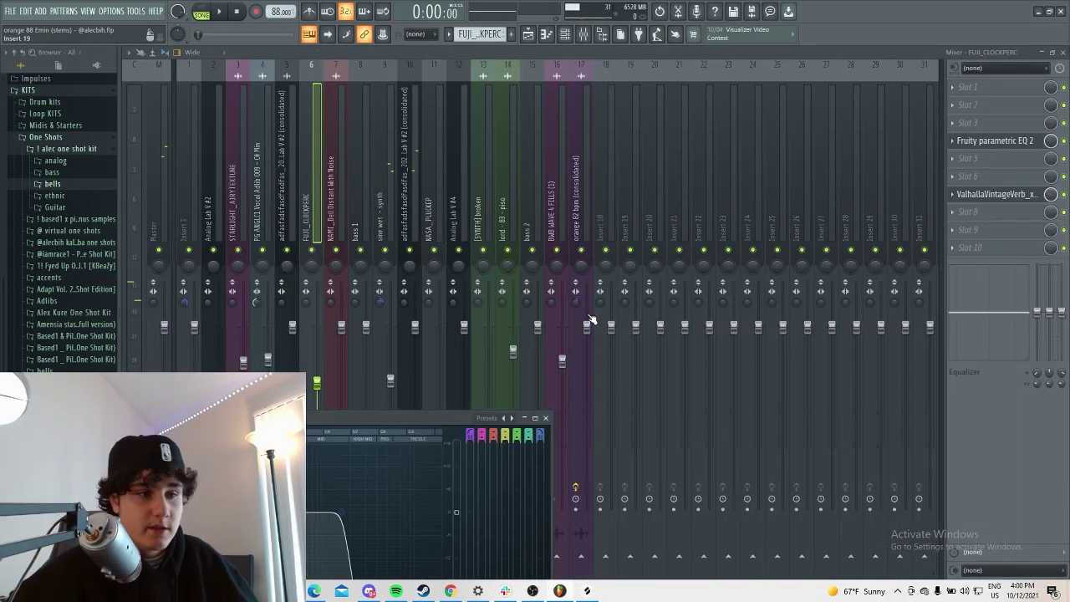
click(998, 193)
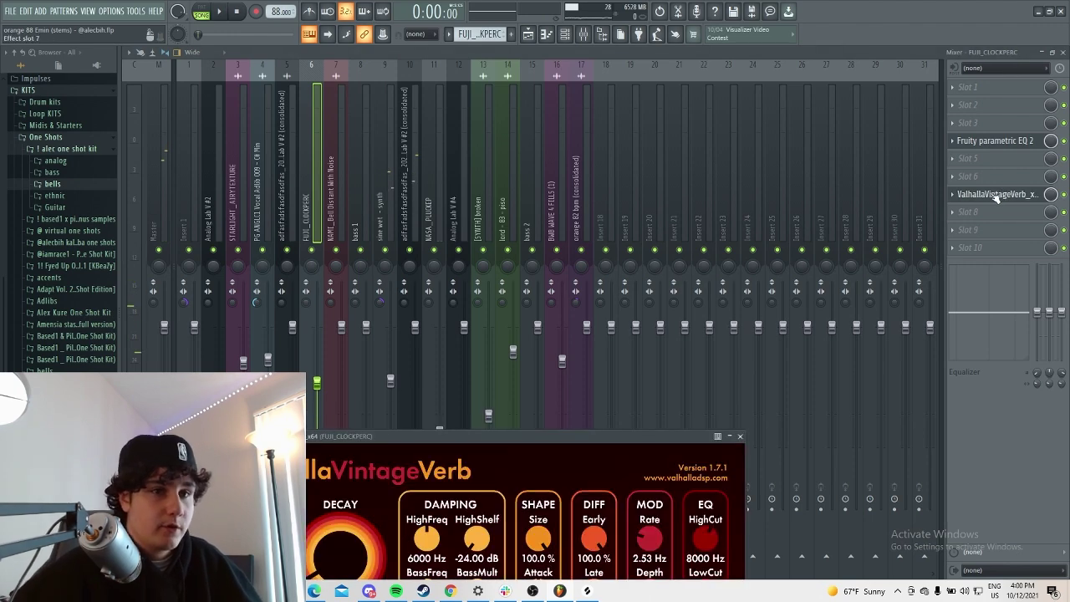
- Solo Track 13 in the playlist and open its Analog Lab V #4 pattern in the piano roll
click(526, 33)
right_click(264, 295)
scroll(312, 320, up, 1)
double_click(317, 323)
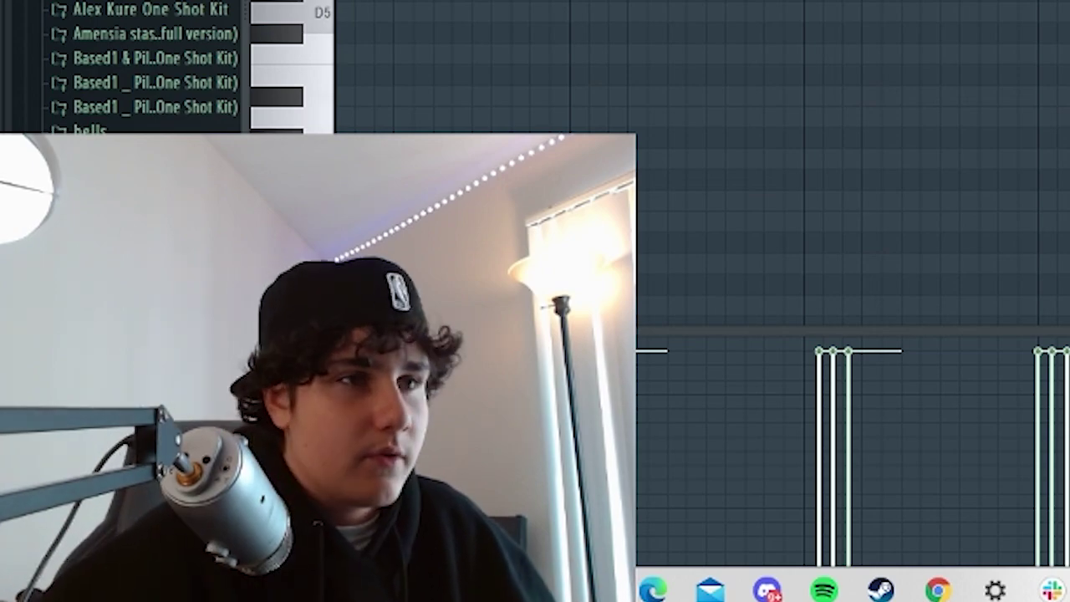
- Check the preset loaded in the Analog Lab V #4 instrument and close the plugin
key(F6)
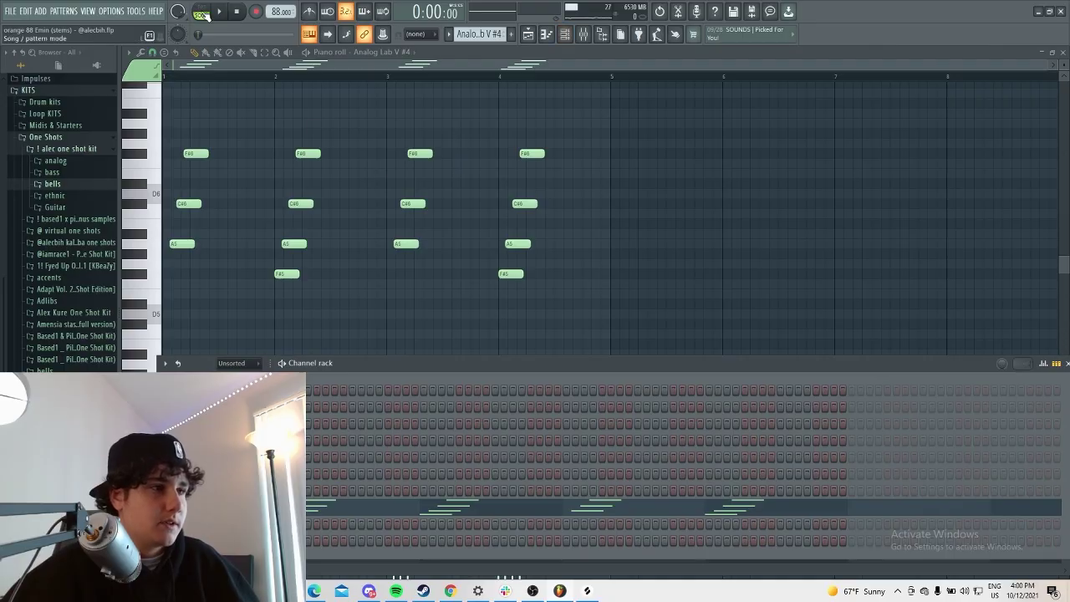
click(224, 507)
drag(444, 547, 426, 327)
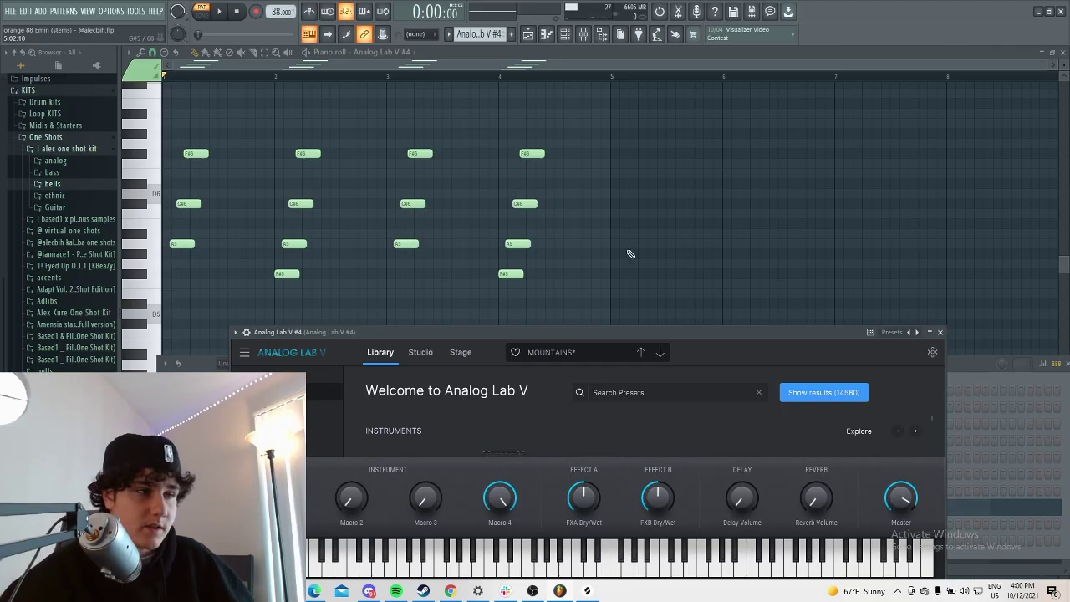
key(Escape)
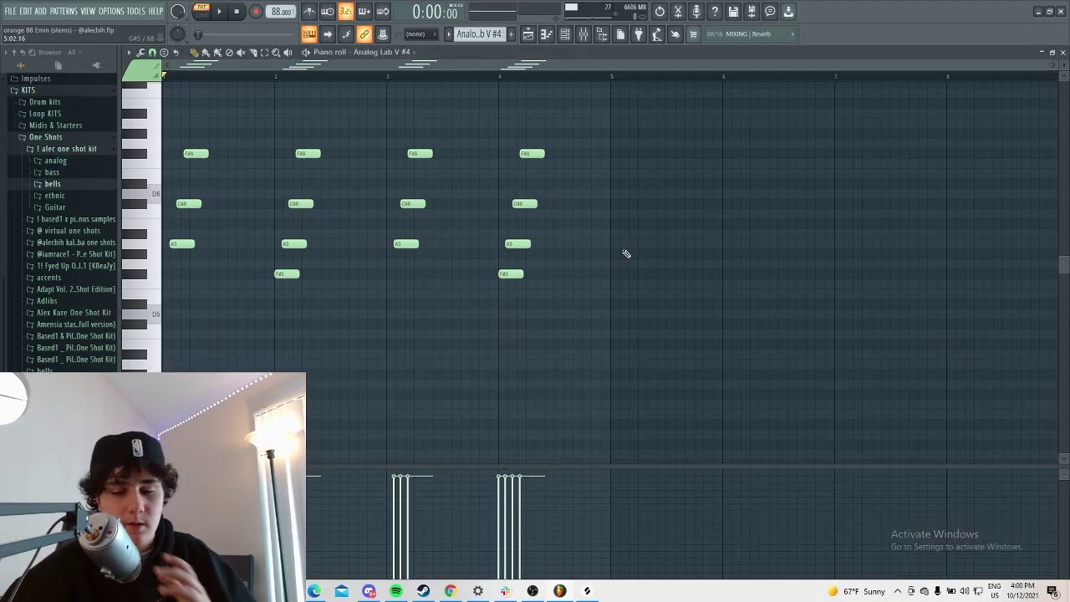
- Play the Analog Lab V #4 pattern and inspect the Fruity parametric EQ 2 on its mixer track
key(space)
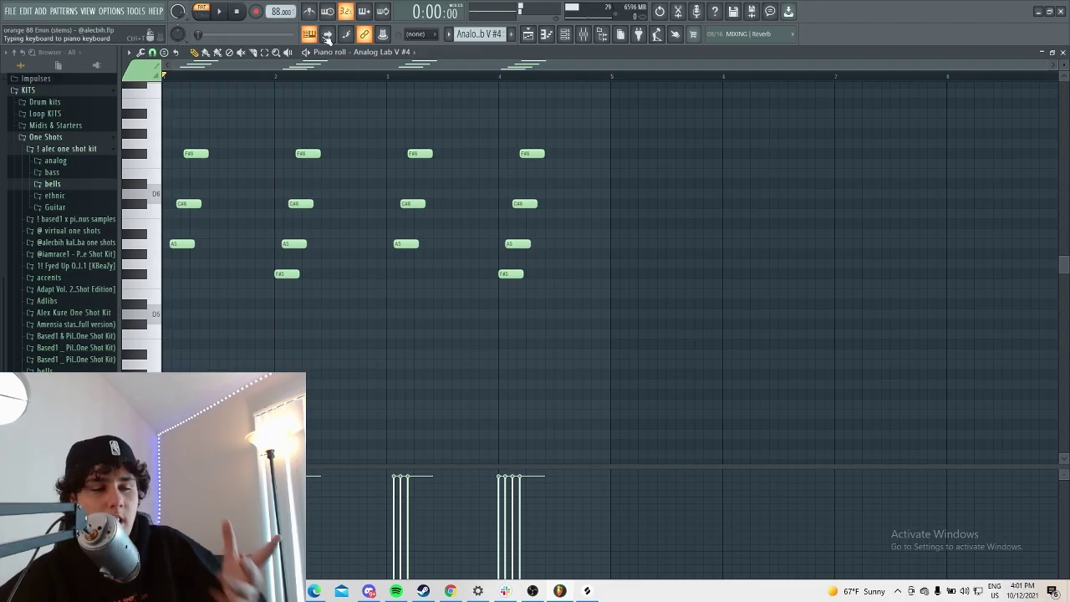
click(585, 34)
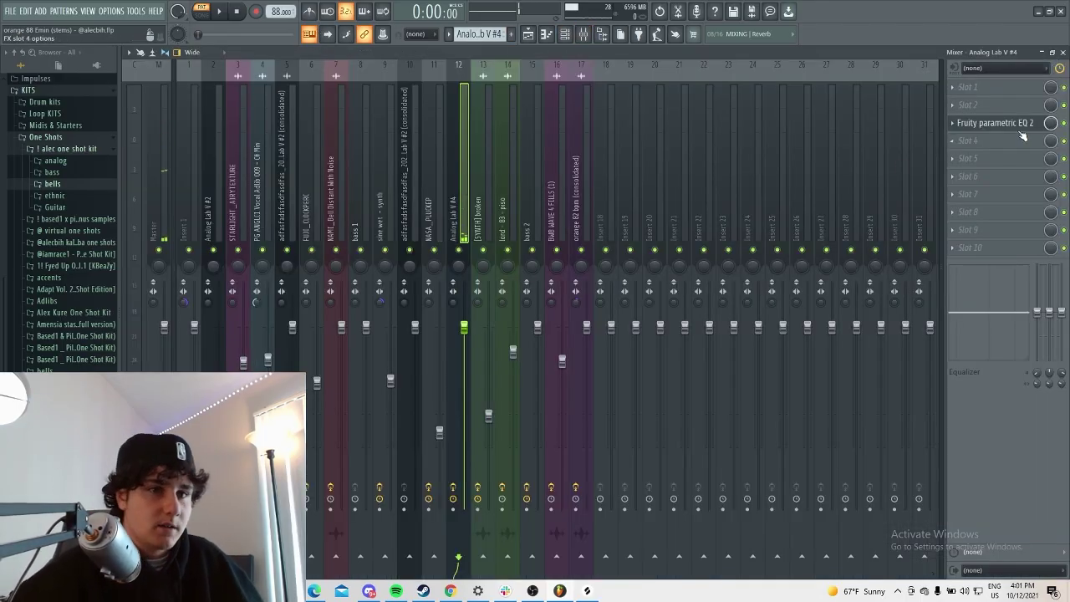
click(995, 123)
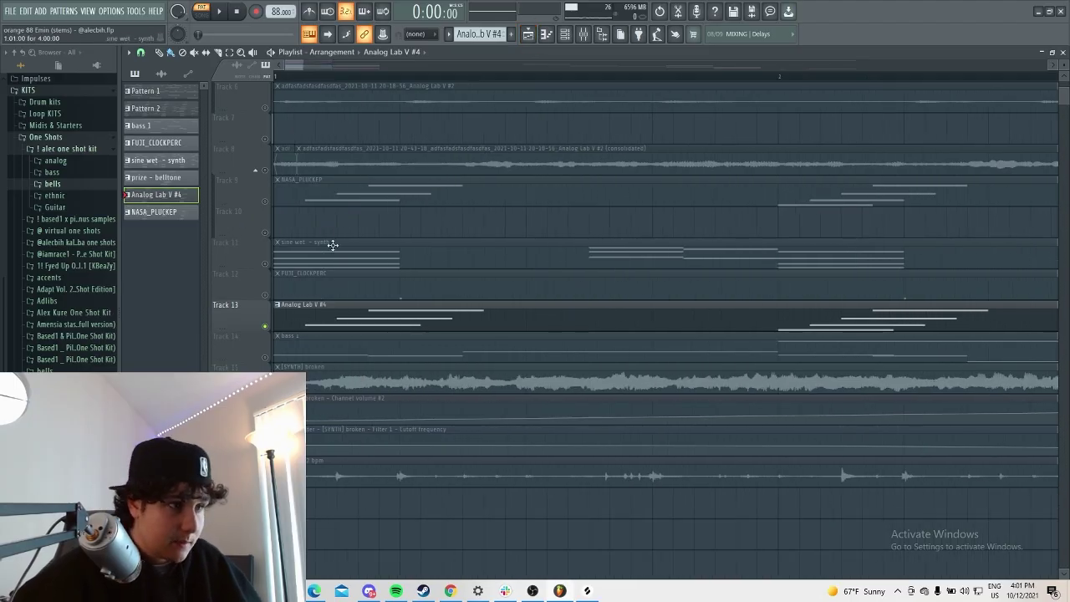
- Solo Track 9 in the playlist, then open its NASA_PLUCKEP pattern in the piano roll and play it
right_click(266, 201)
double_click(323, 203)
scroll(329, 207, up, 3)
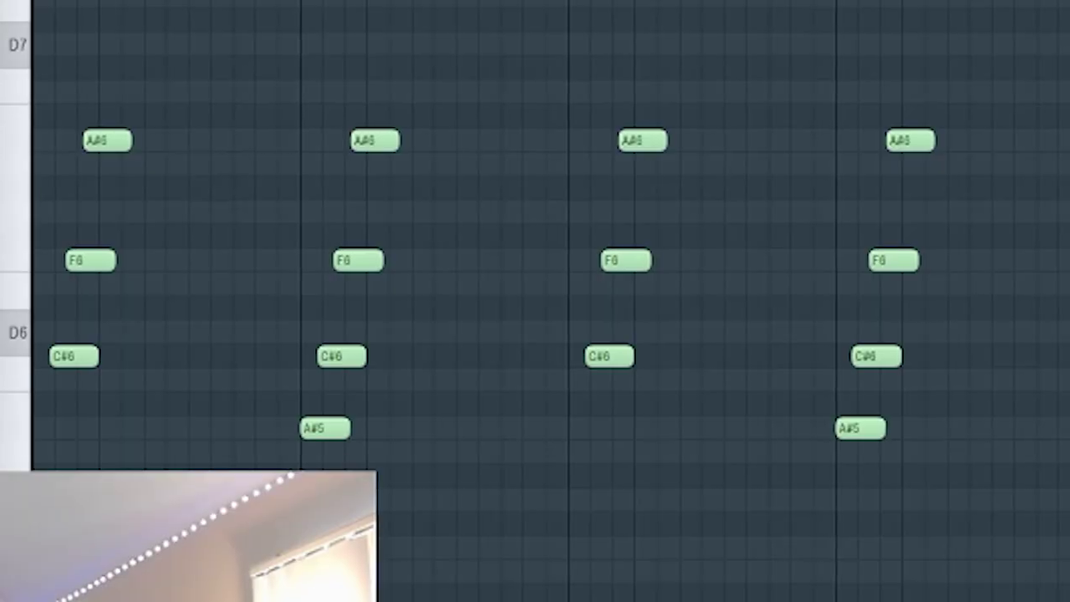
key(space)
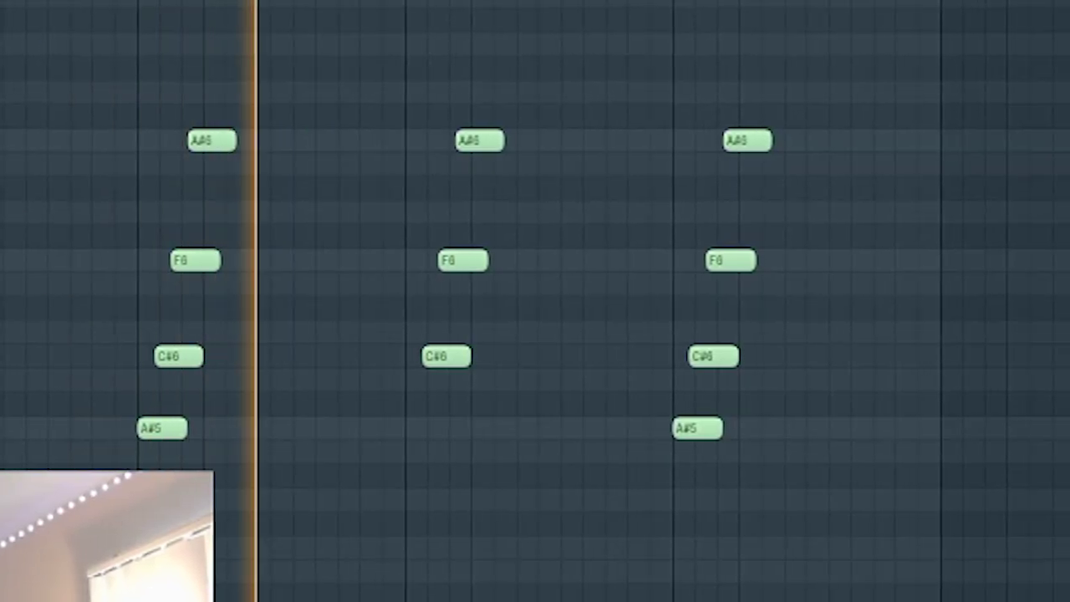
key(space)
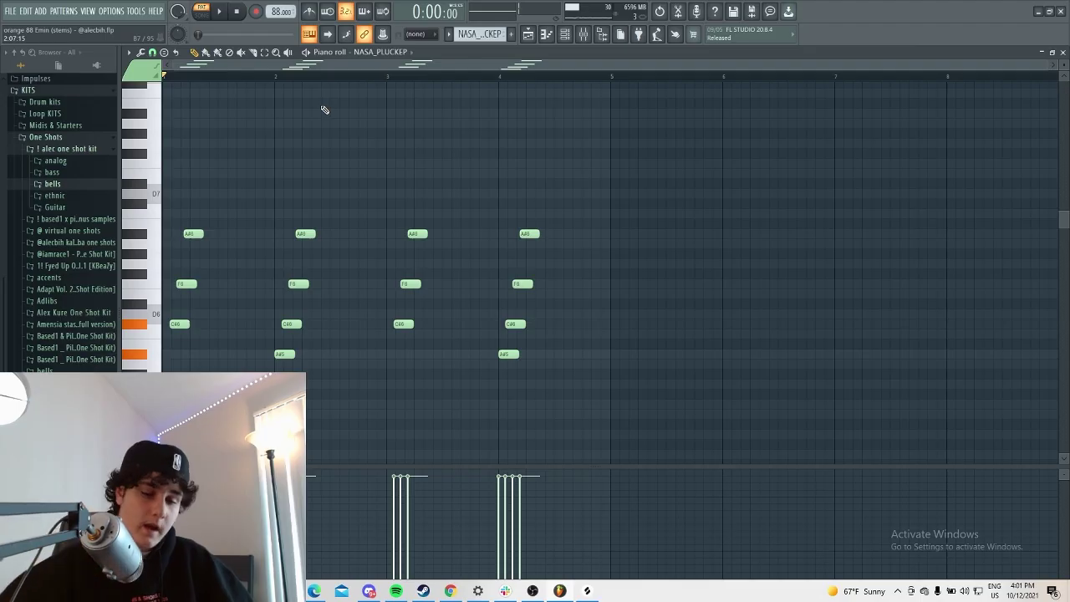
- Inspect the Fruity parametric EQ 2, Radiator and SketchCassette II effects on the NASA_PLUCKEP mixer track
click(584, 32)
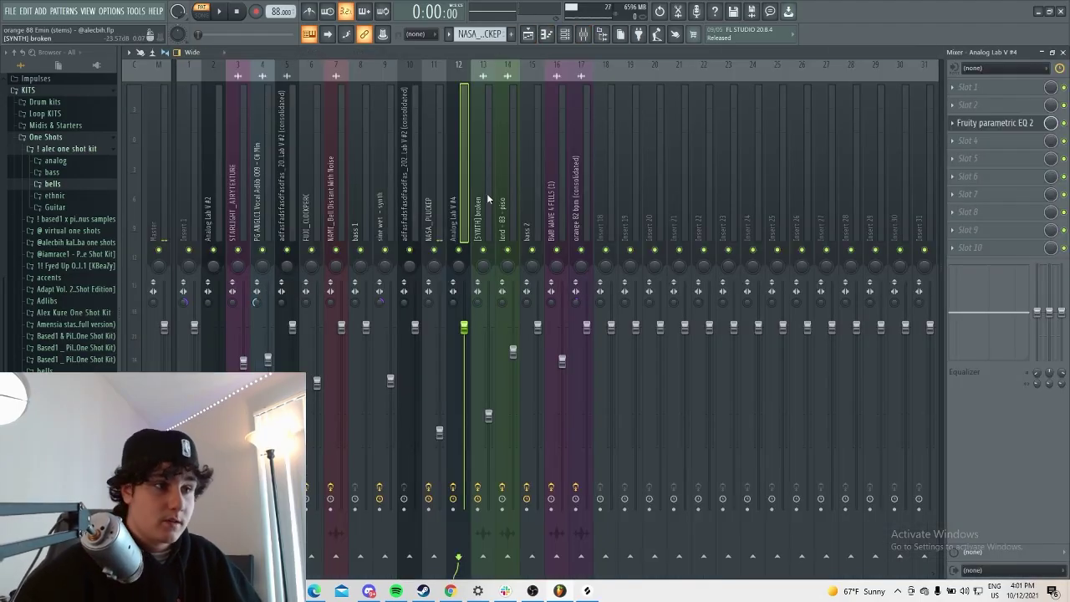
click(439, 218)
click(986, 87)
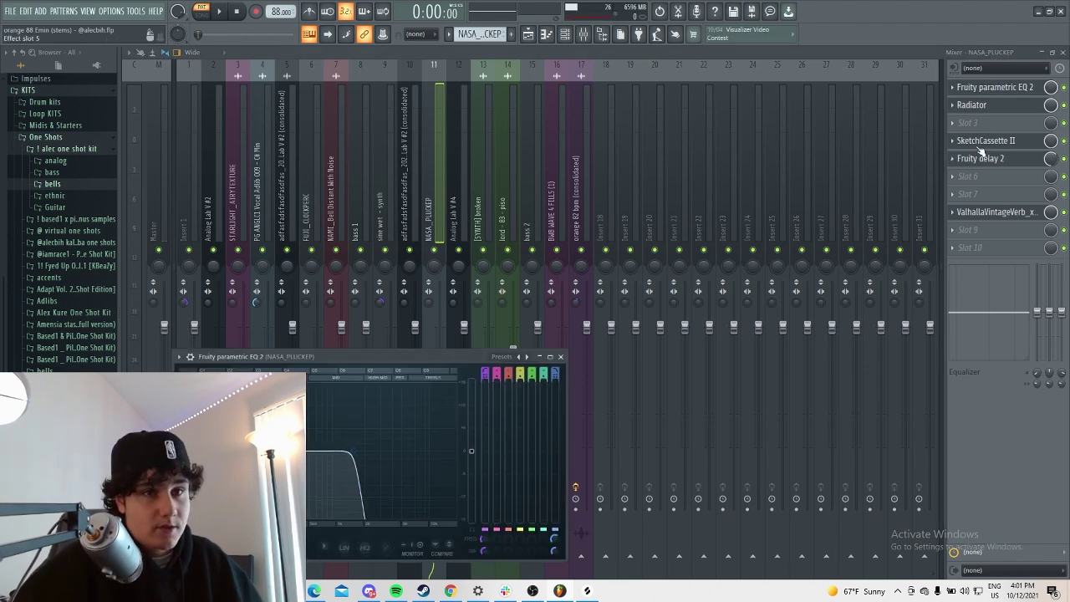
click(972, 104)
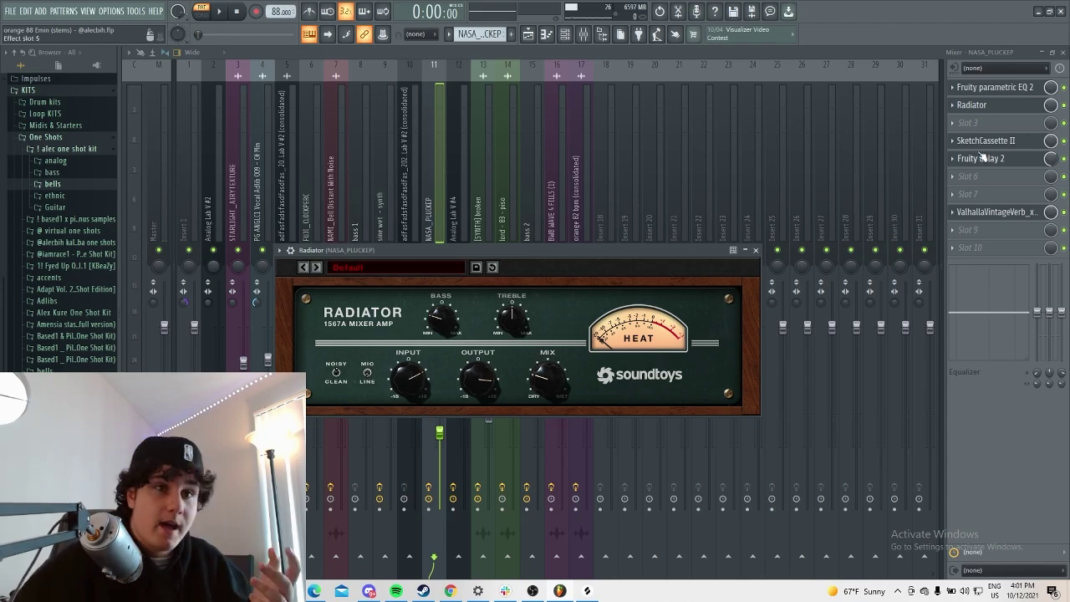
click(985, 141)
drag(569, 404, 572, 151)
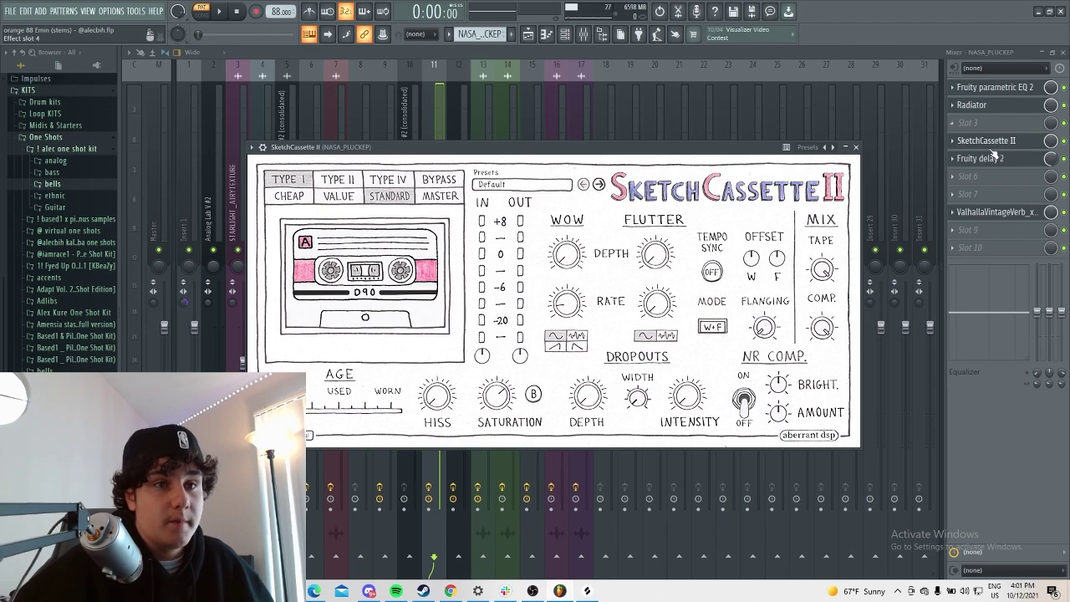
- Check the Fruity delay 2 settings and preset list and the ValhallaVintageVerb settings on the NASA_PLUCKEP mixer track
click(990, 159)
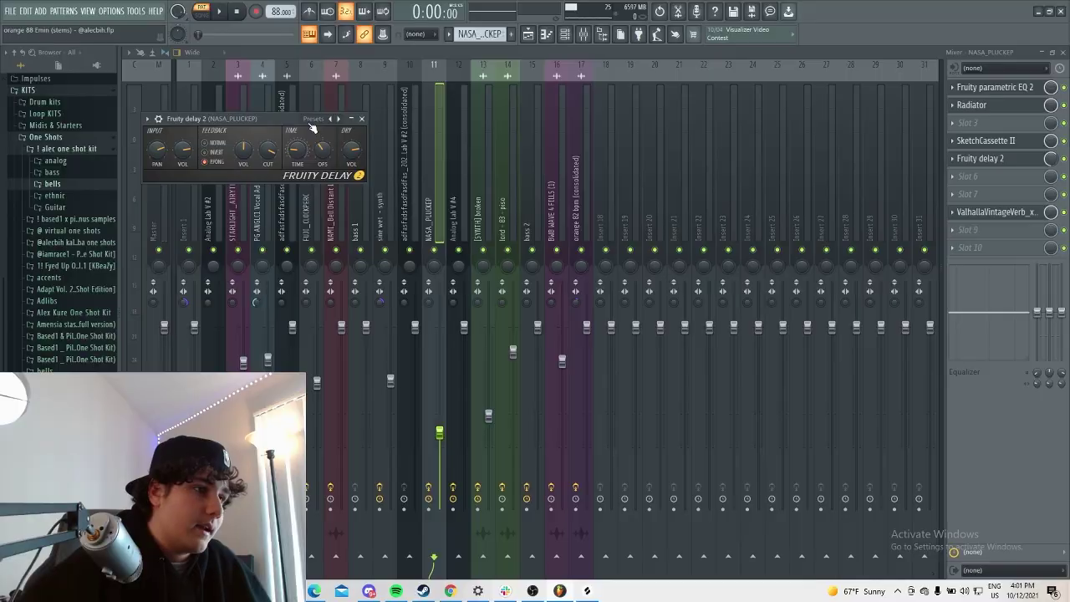
click(312, 119)
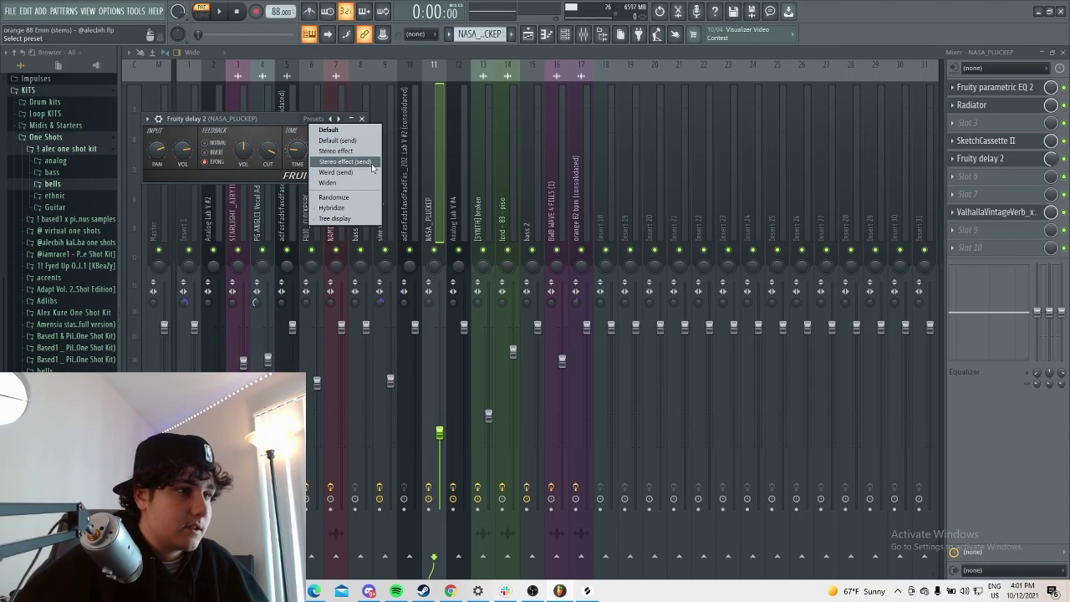
click(278, 123)
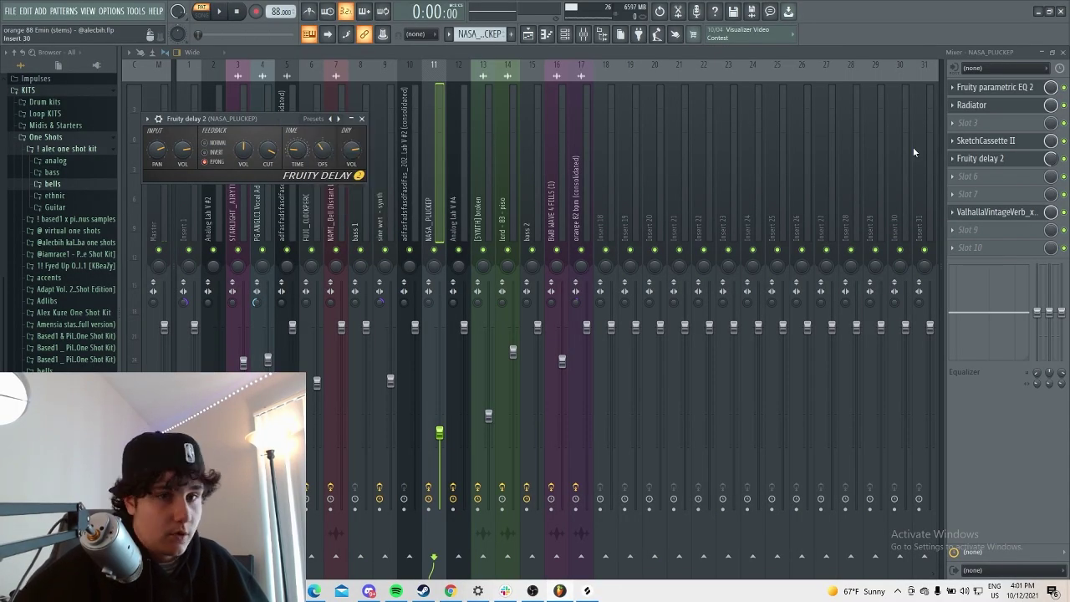
click(999, 213)
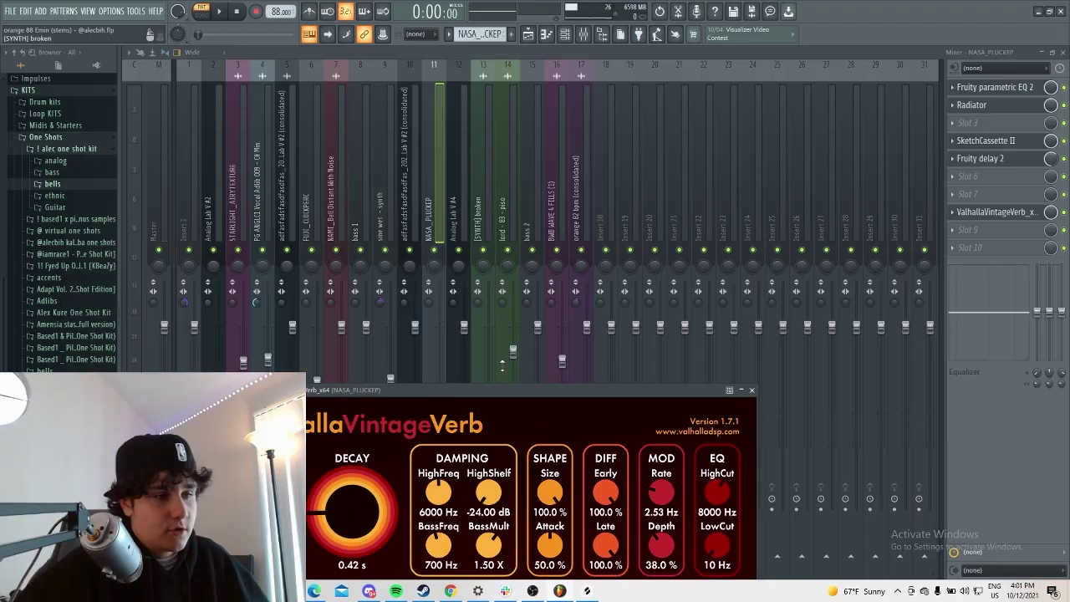
key(Escape)
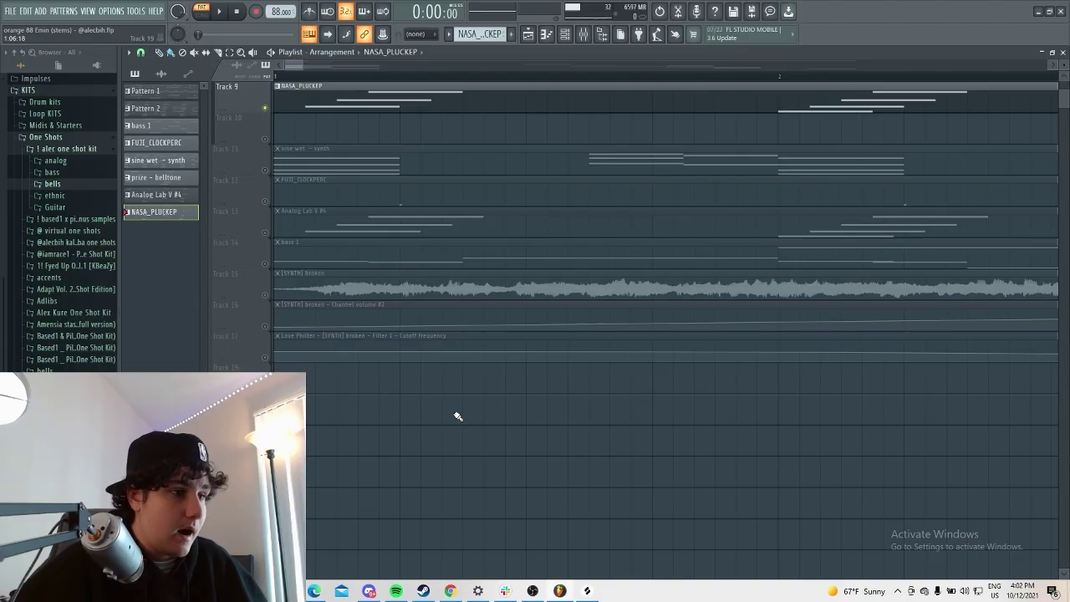
- Solo the bass 1 layer on Track 14 in the playlist
scroll(424, 403, down, 5)
right_click(265, 264)
scroll(285, 286, up, 4)
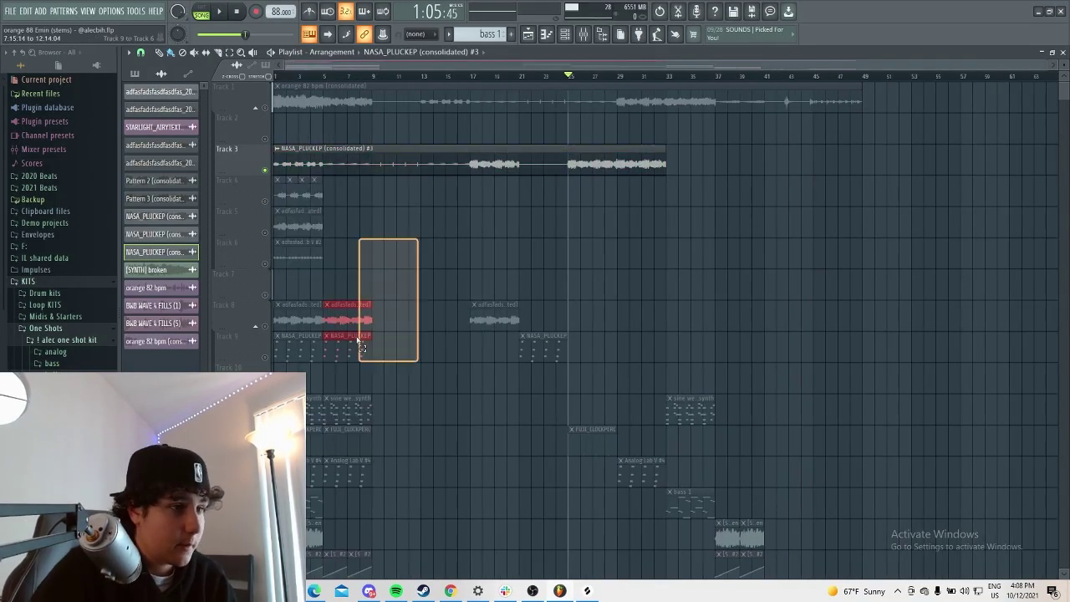
- Play the NASA_PLUCKEP (consolidated) #3 audio clip on Track 3 from bar 25
ctrl+scroll(599, 185, up, 3)
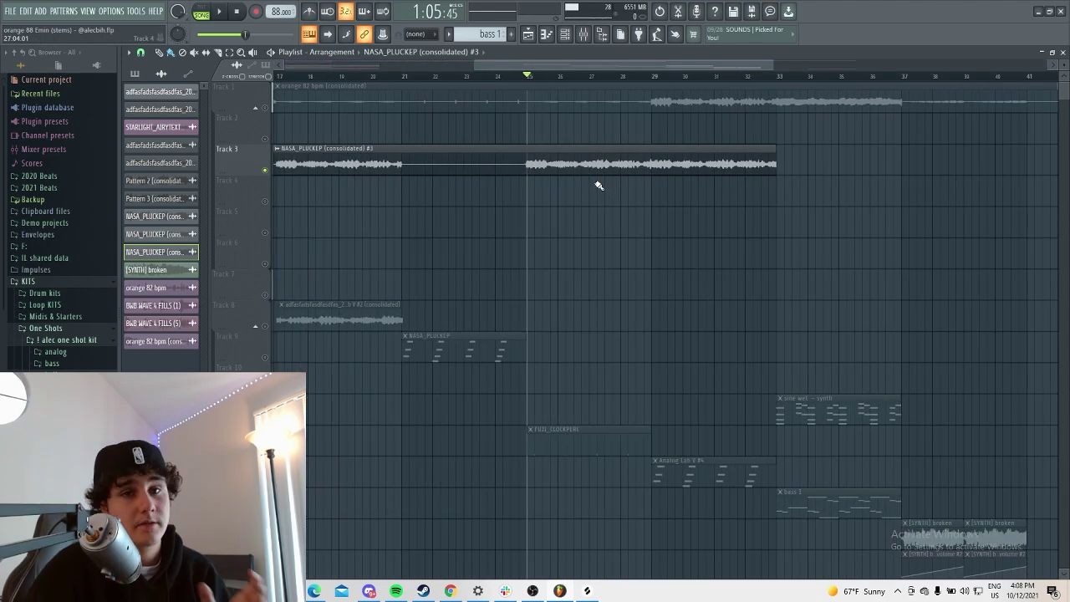
key(space)
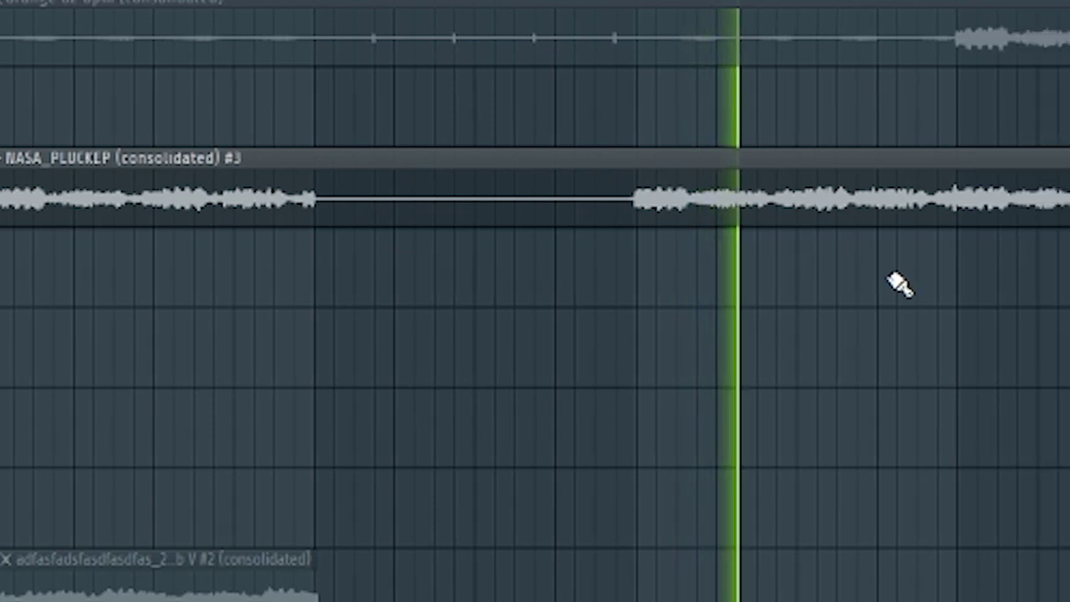
ctrl+scroll(842, 252, down, 3)
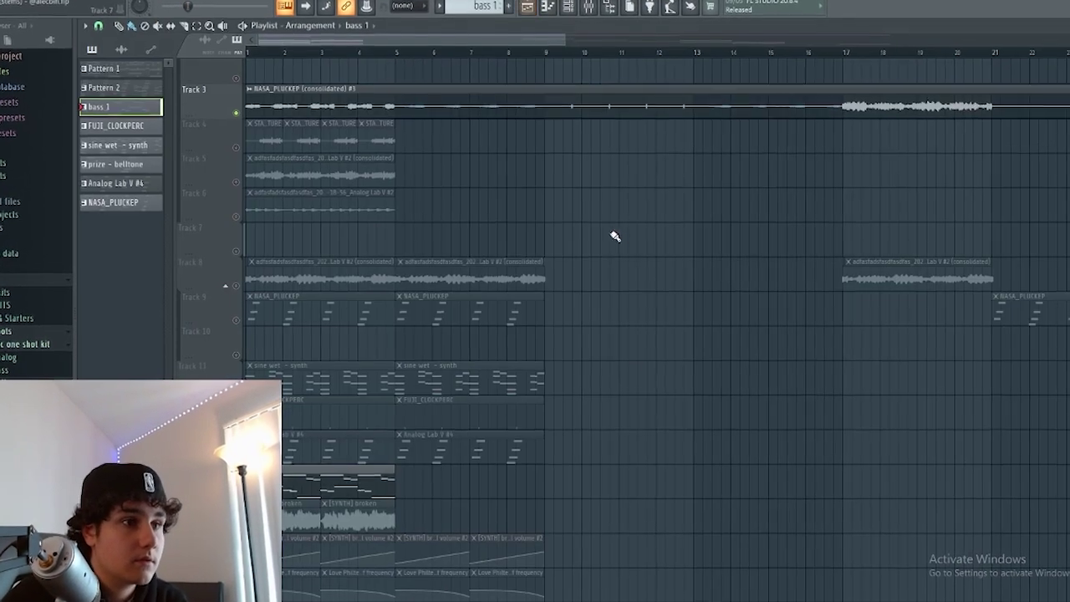
- Review the bass 1 notes and the lower bass 2 notes in the piano roll during playback, and stop playback
scroll(507, 251, down, 5)
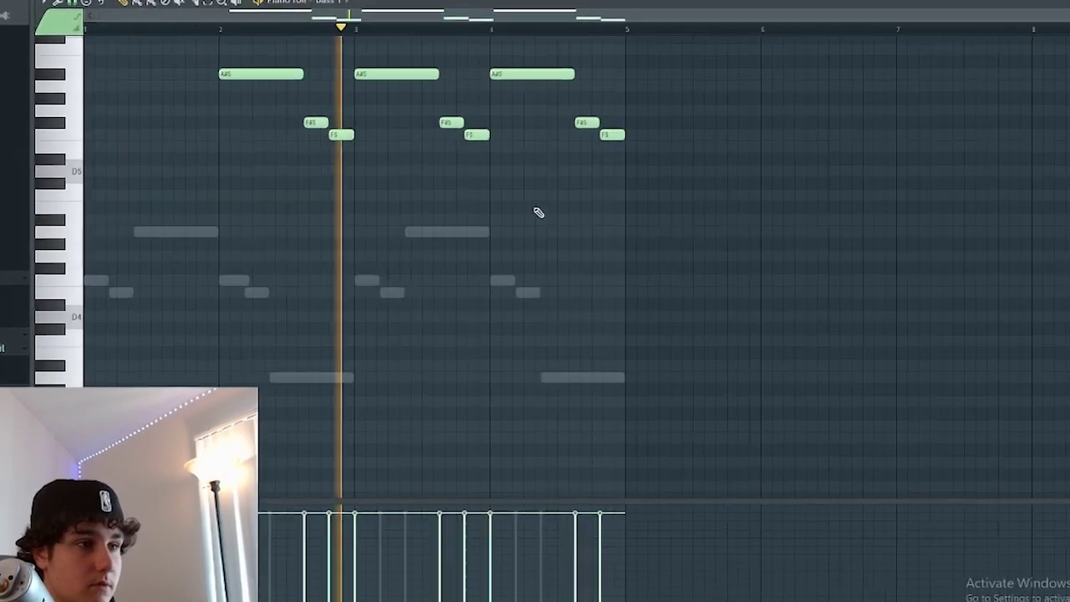
scroll(585, 217, up, 3)
double_click(466, 344)
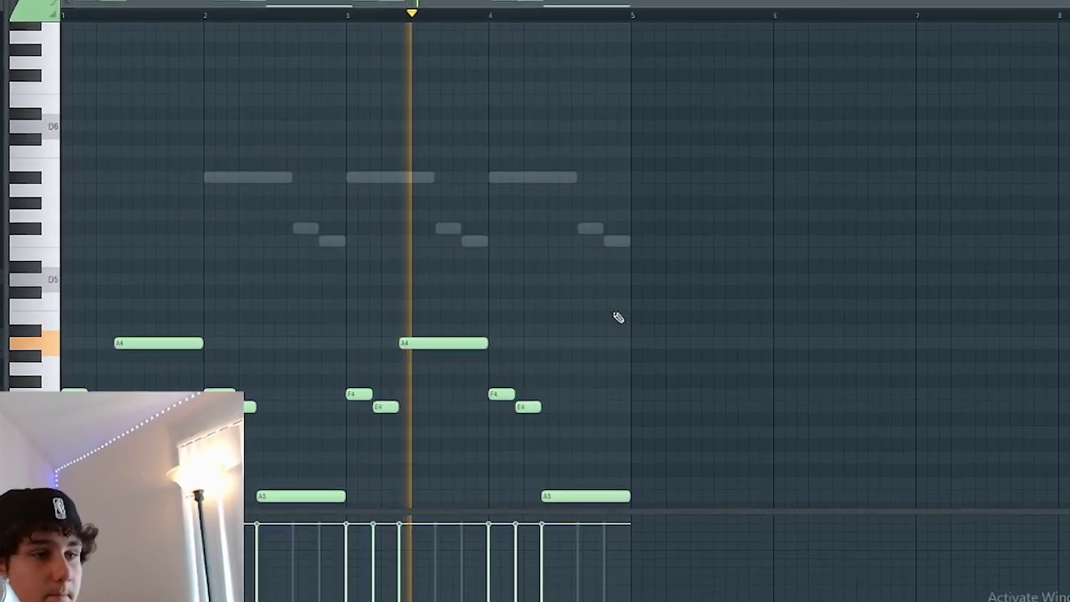
scroll(619, 318, down, 3)
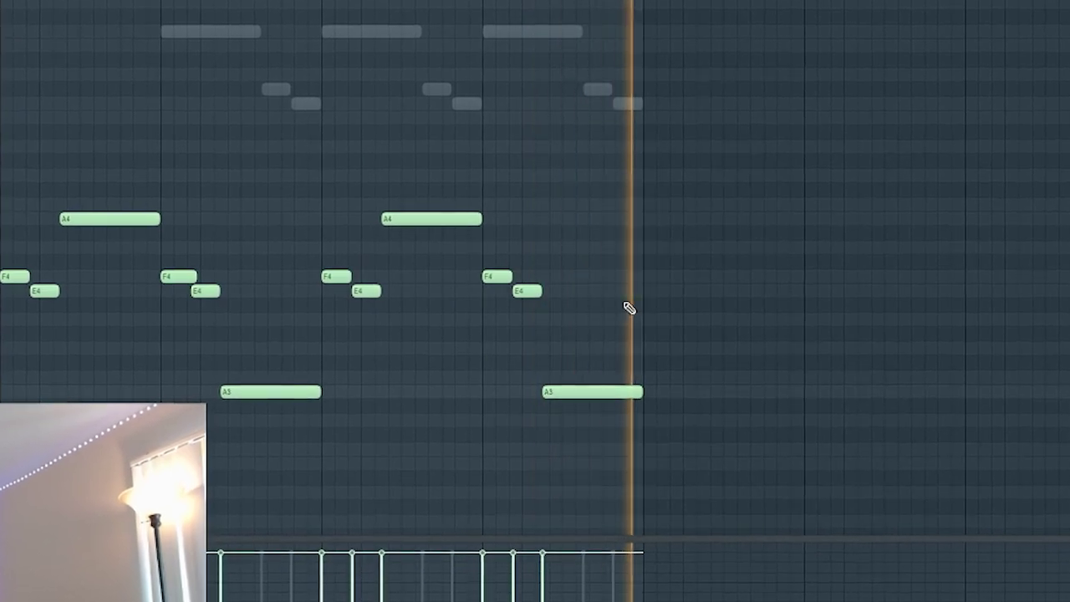
key(space)
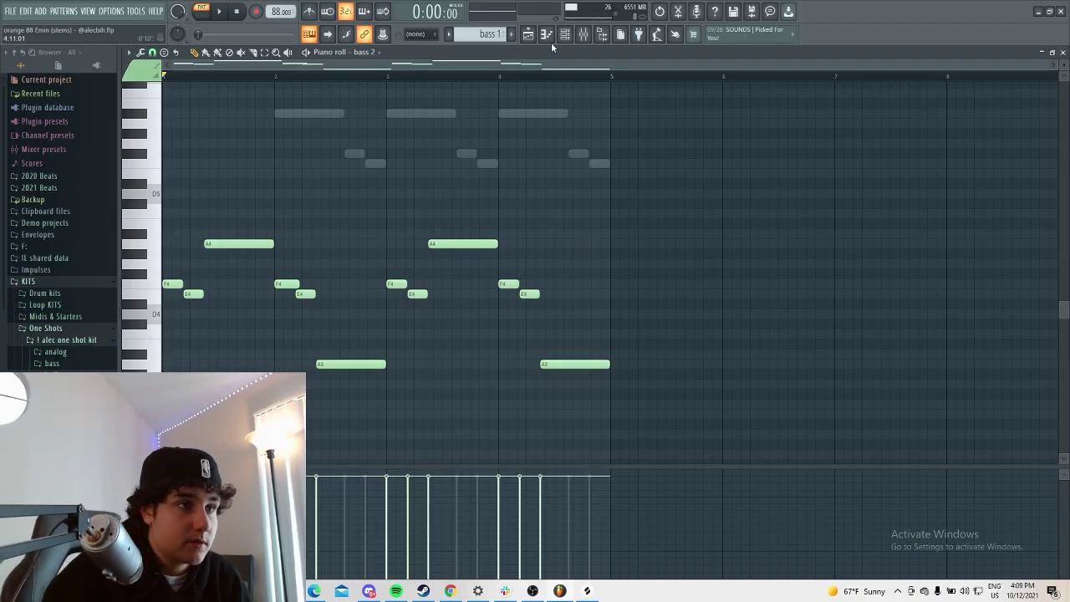
- Play the [SYNTH] broken clips on Track 15 with their channel volume and filter cutoff frequency automation in the playlist
click(528, 33)
scroll(484, 290, down, 1)
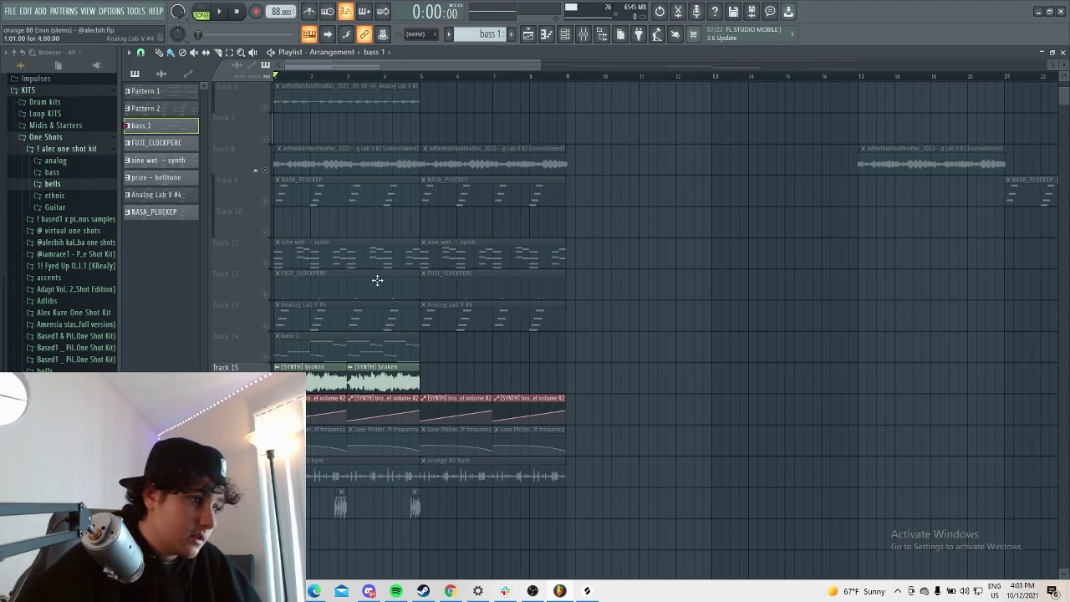
key(space)
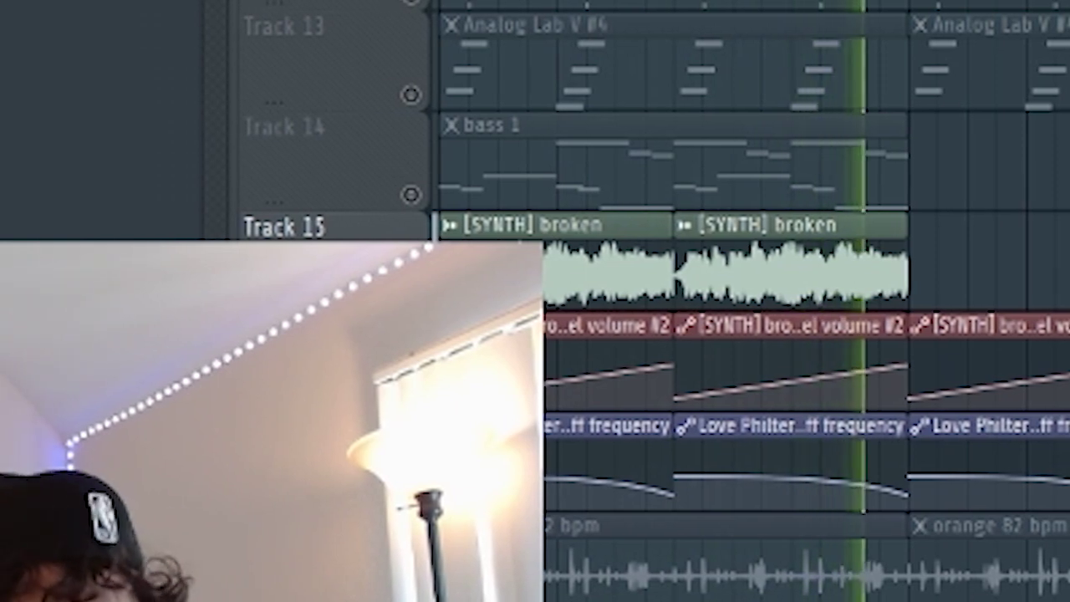
key(space)
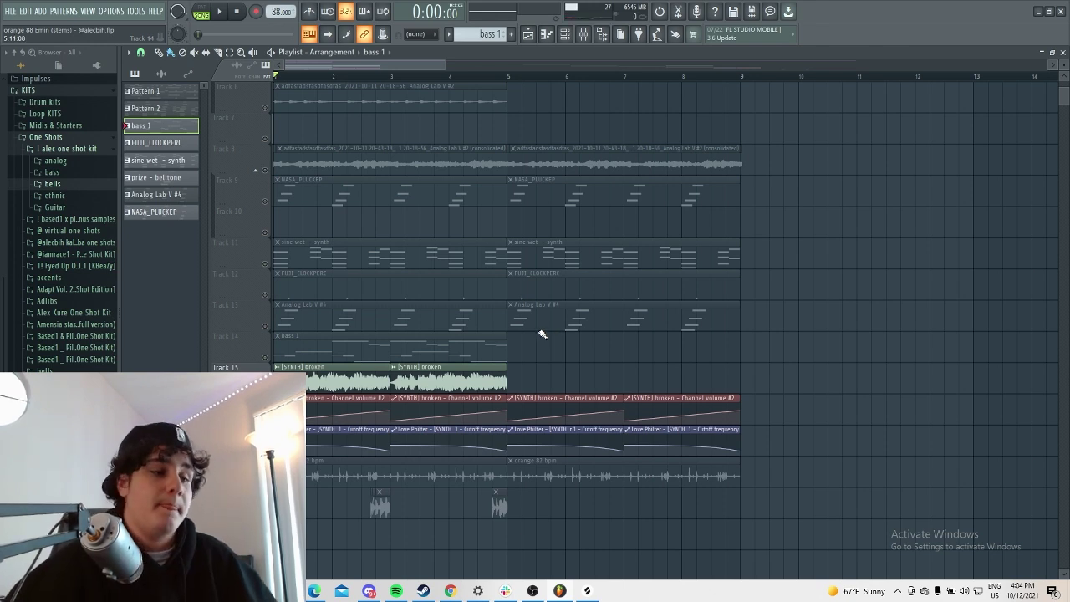
- Inspect the slot 3 effect on the [SYNTH] broken mixer track
click(600, 35)
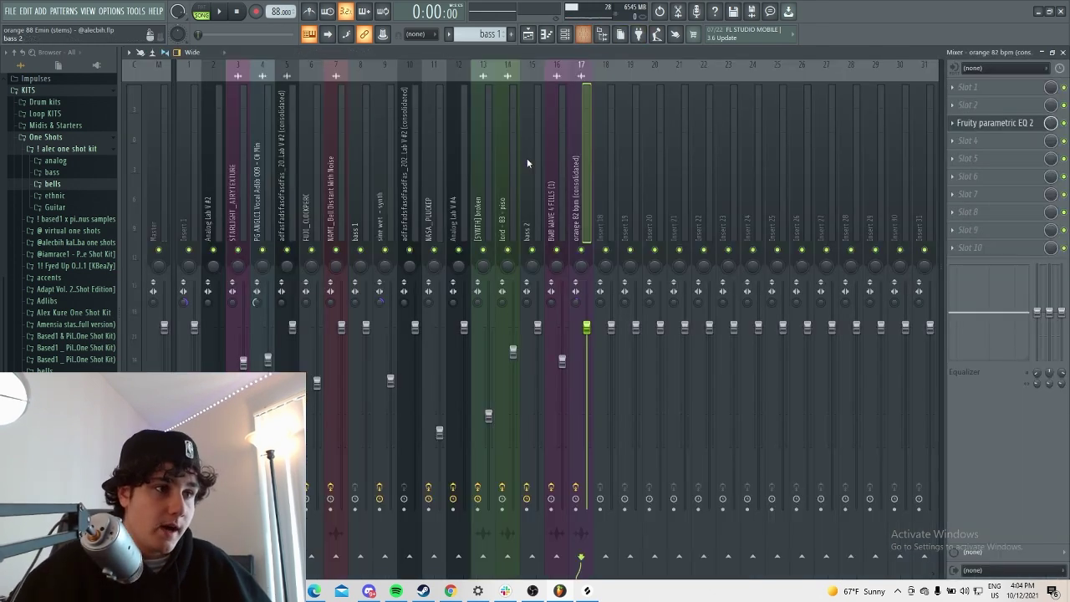
click(485, 218)
click(987, 124)
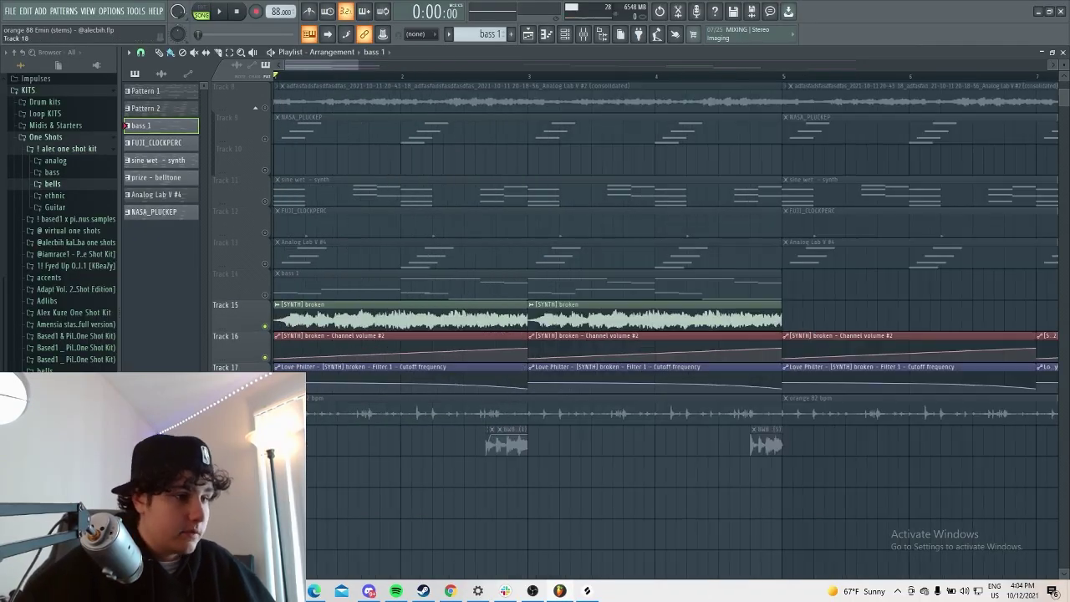
- Solo the orange 82 bpm percussion loop on Track 18 and play it
right_click(265, 420)
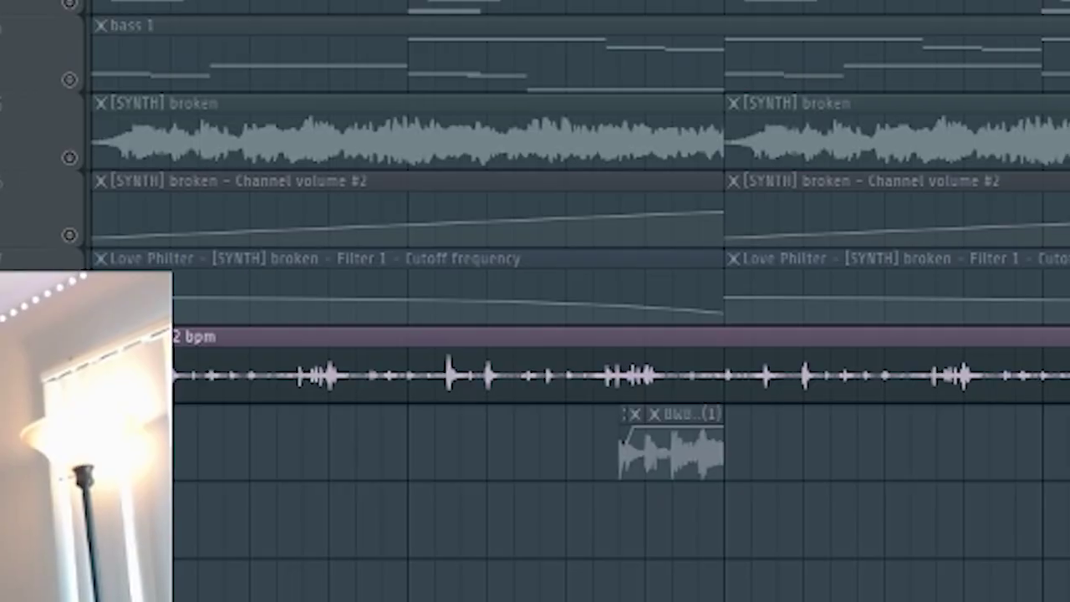
key(space)
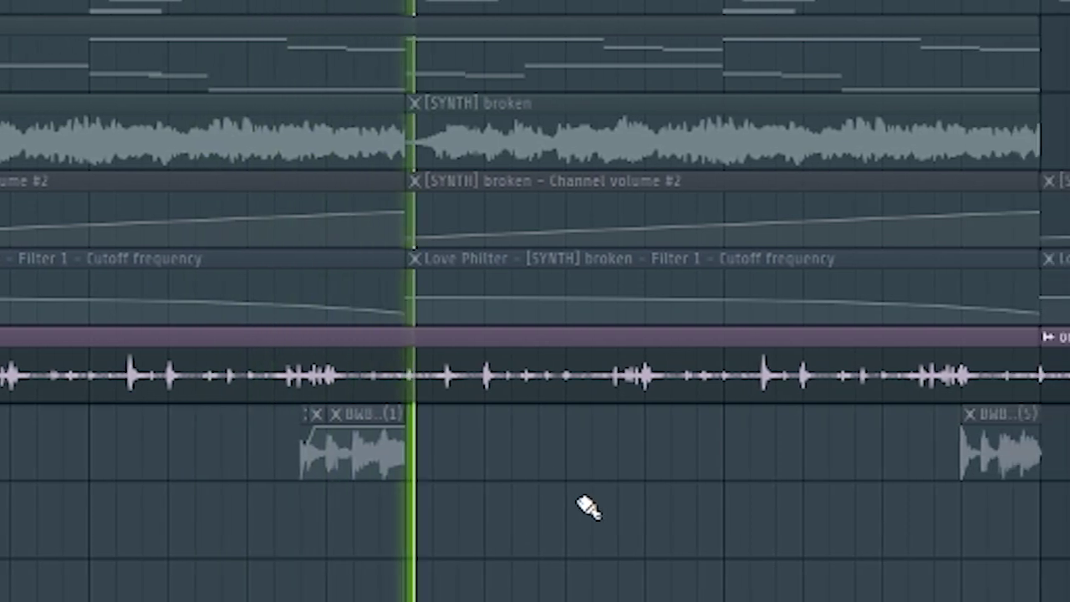
scroll(589, 508, down, 3)
key(space)
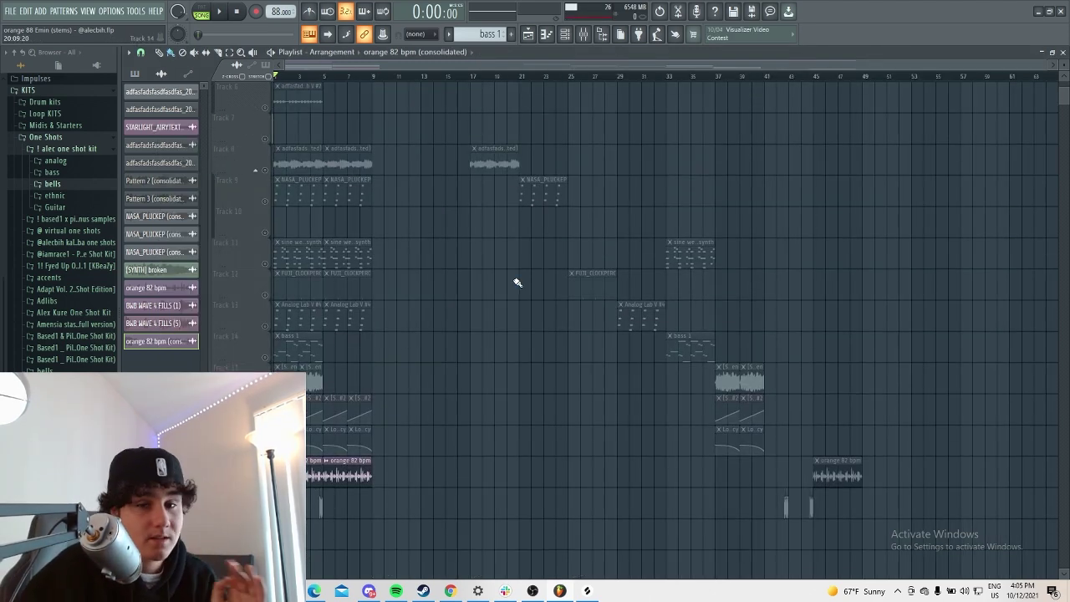
- Solo the BWB WAVE 4 FILLS clips on Track 19 and audition them in the playlist
scroll(518, 322, down, 3)
scroll(239, 336, up, 4)
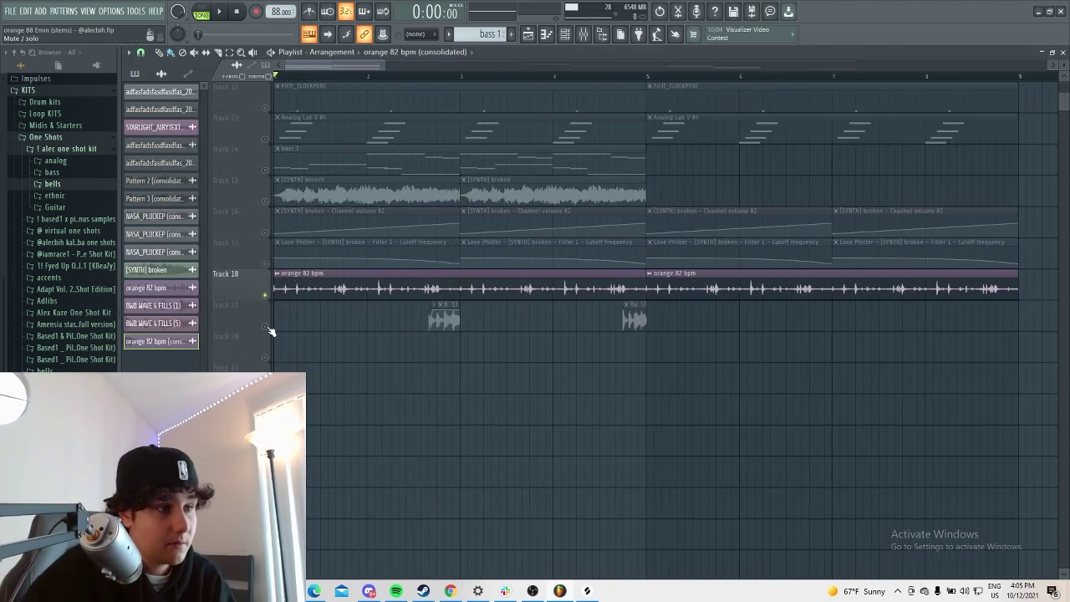
right_click(265, 326)
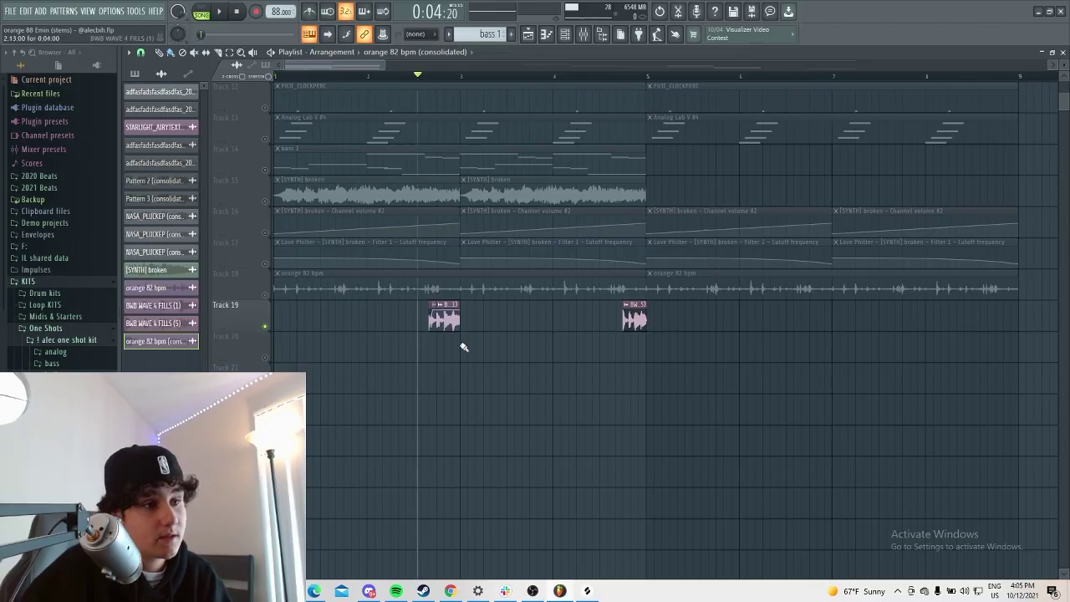
scroll(464, 347, up, 5)
scroll(428, 251, down, 4)
click(327, 76)
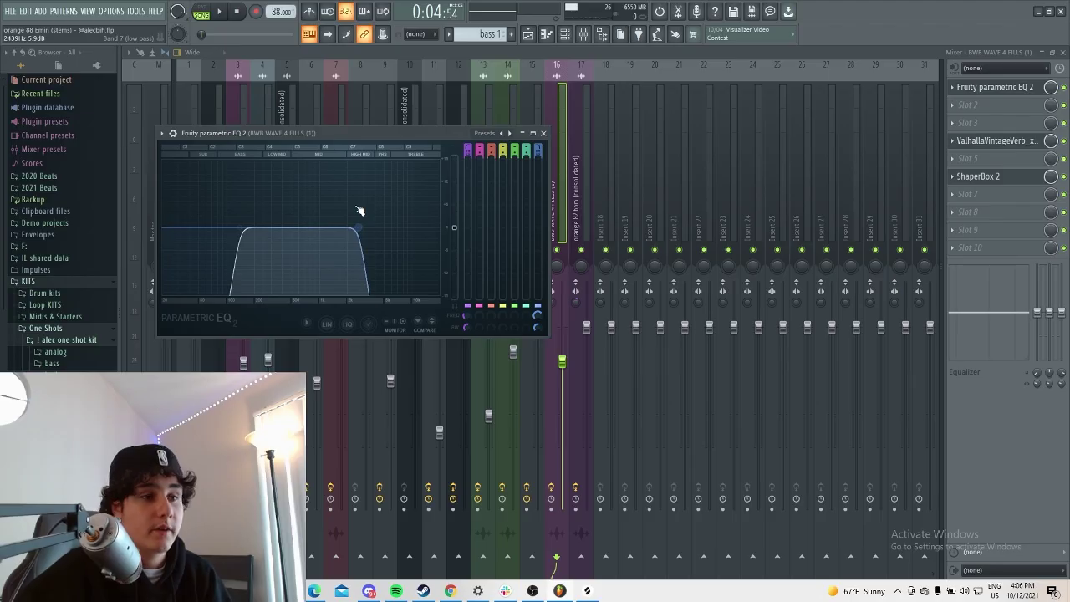
- Inspect the Fruity parametric EQ 2, ValhallaVintageVerb and ShaperBox 2 effects on the BWB WAVE 4 FILLS (1) mixer track
drag(360, 211, 360, 222)
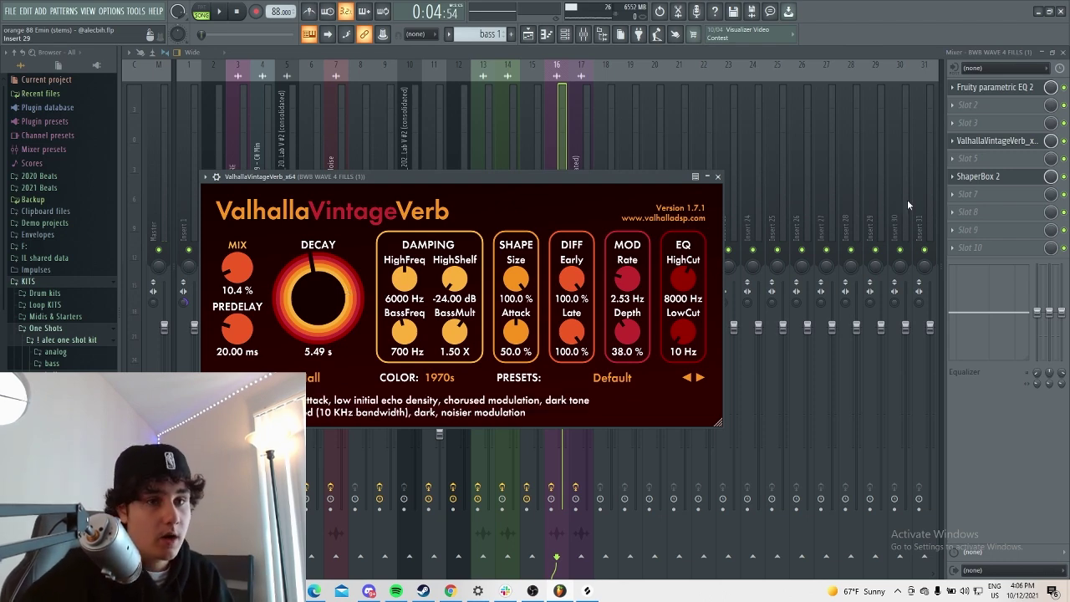
click(987, 155)
click(986, 155)
click(994, 176)
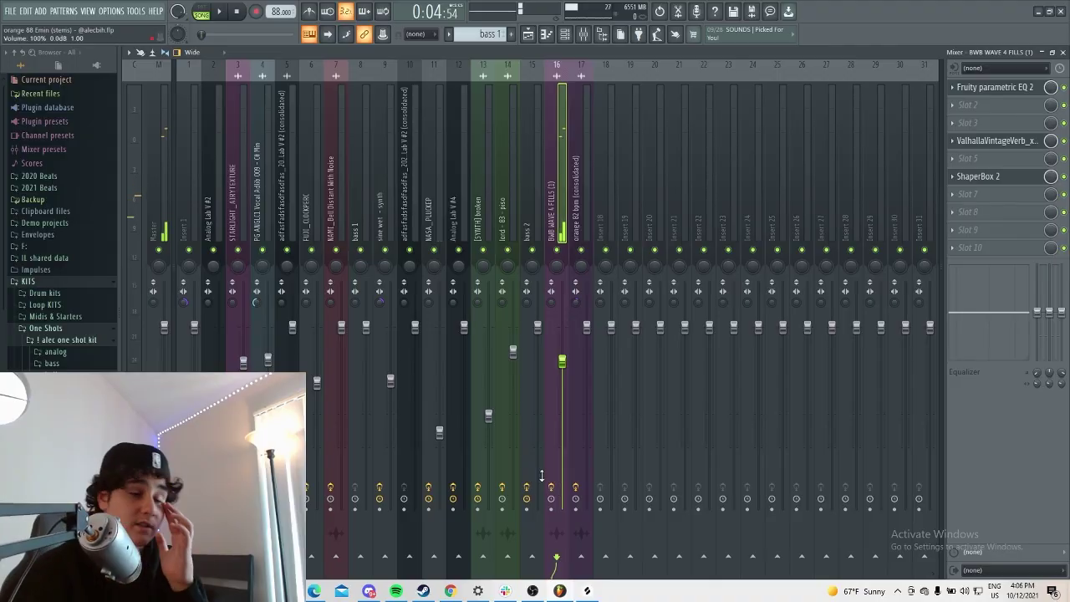
- Unmute Tracks 15 to 19 in the playlist so they sound together with the bass 1 layer on Track 14
click(546, 35)
click(529, 36)
scroll(619, 251, down, 4)
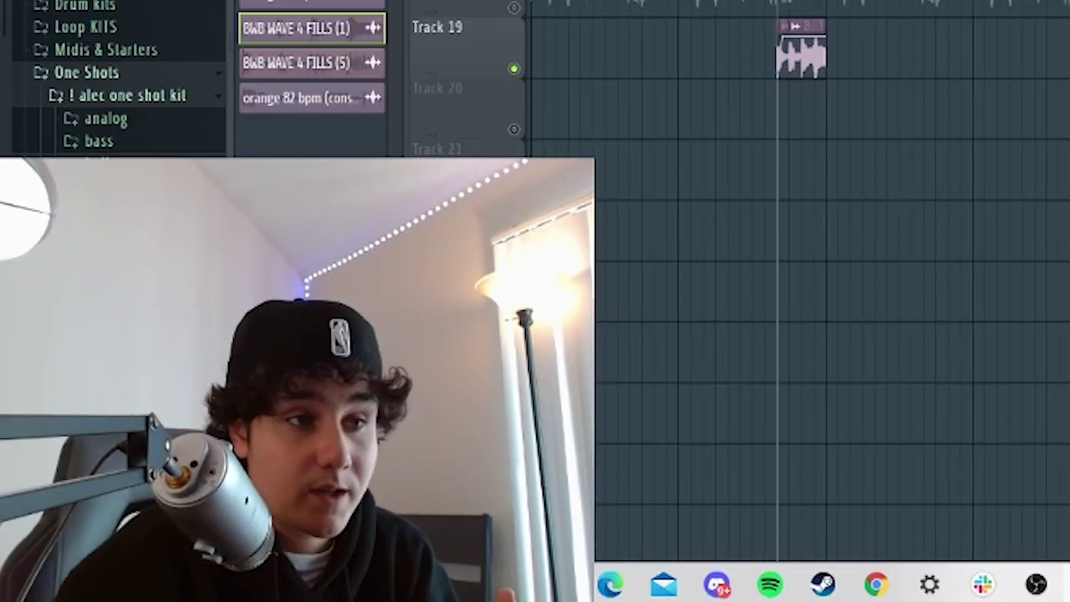
scroll(803, 167, up, 3)
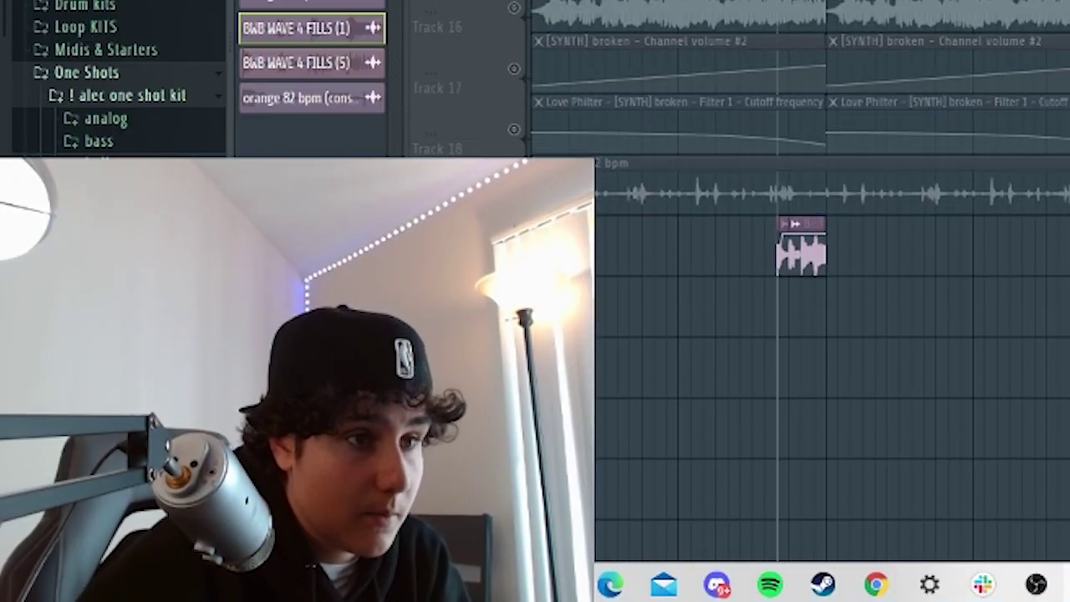
scroll(803, 251, up, 3)
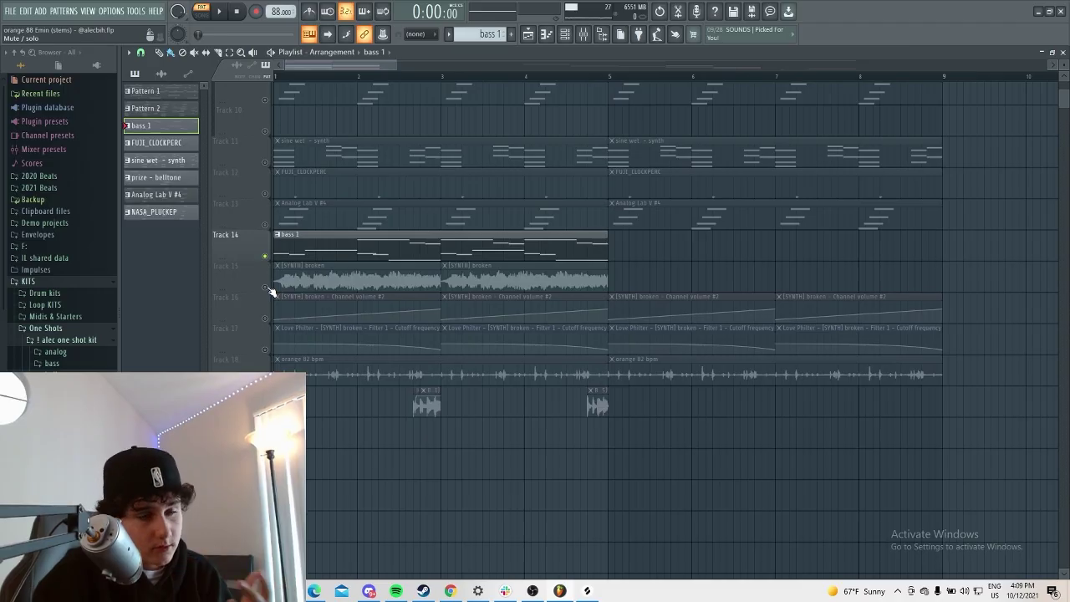
click(265, 286)
click(265, 319)
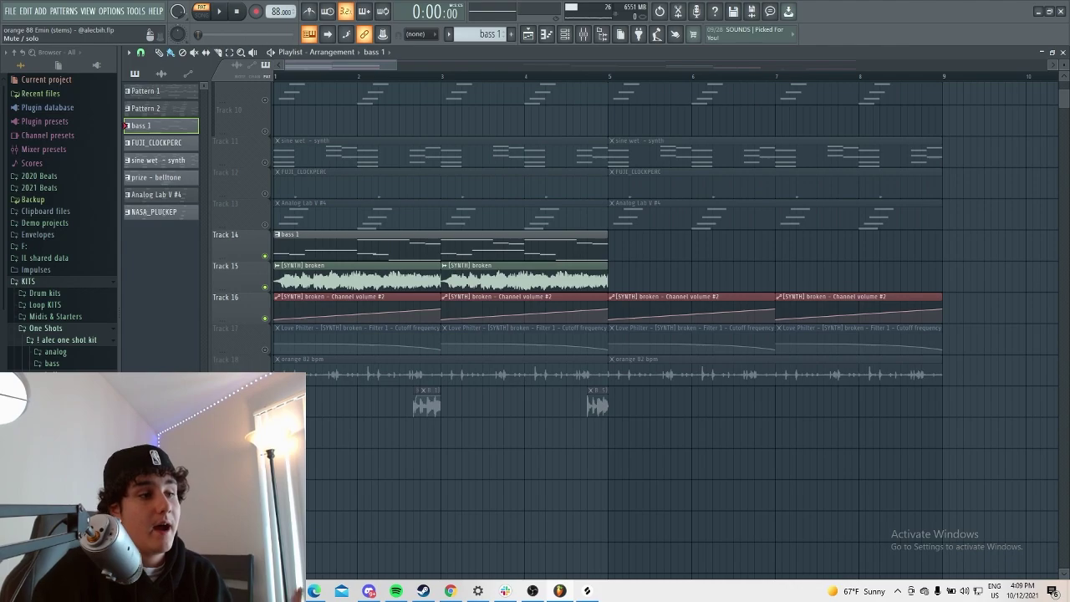
click(265, 381)
click(265, 349)
- Play the bass, synth, percussion and fill layers together and examine the BWB WAVE 4 FILLS (1) clips on Track 19 up close
scroll(290, 371, up, 4)
key(space)
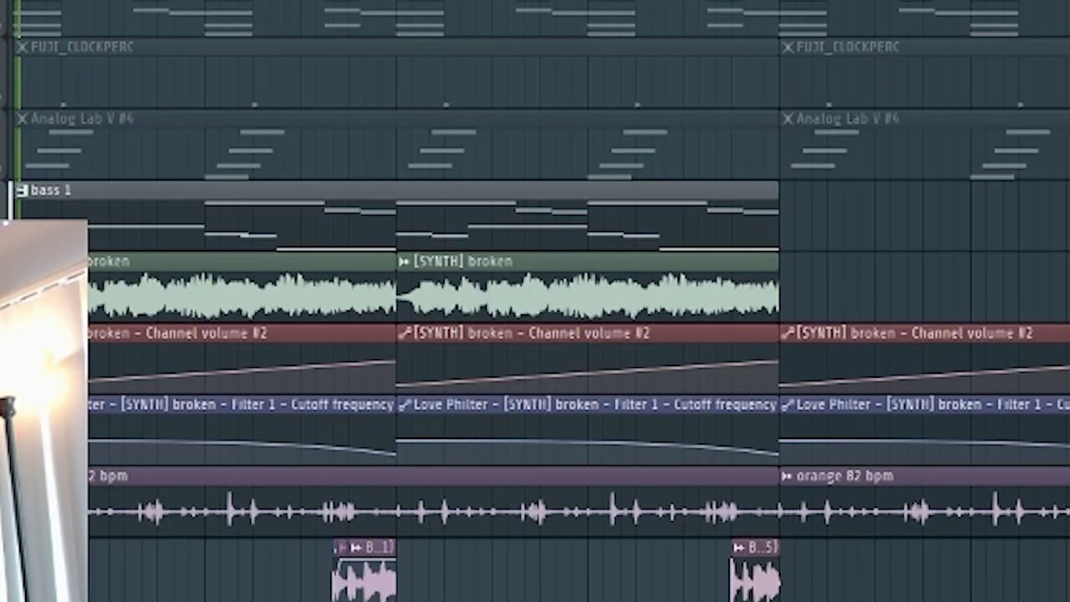
scroll(341, 390, down, 2)
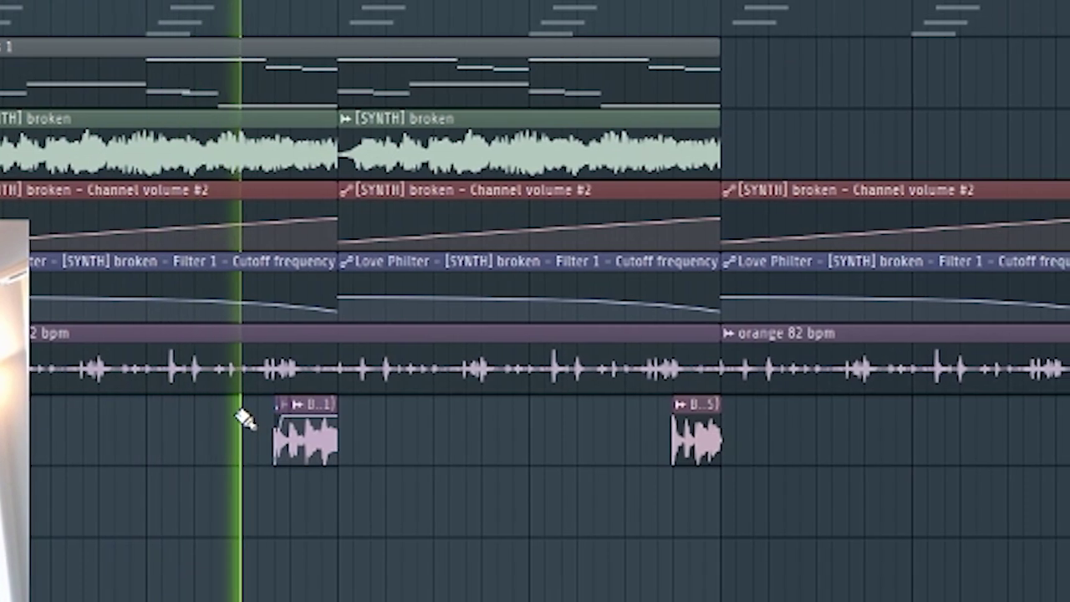
ctrl+scroll(255, 439, up, 3)
ctrl+scroll(255, 439, up, 3)
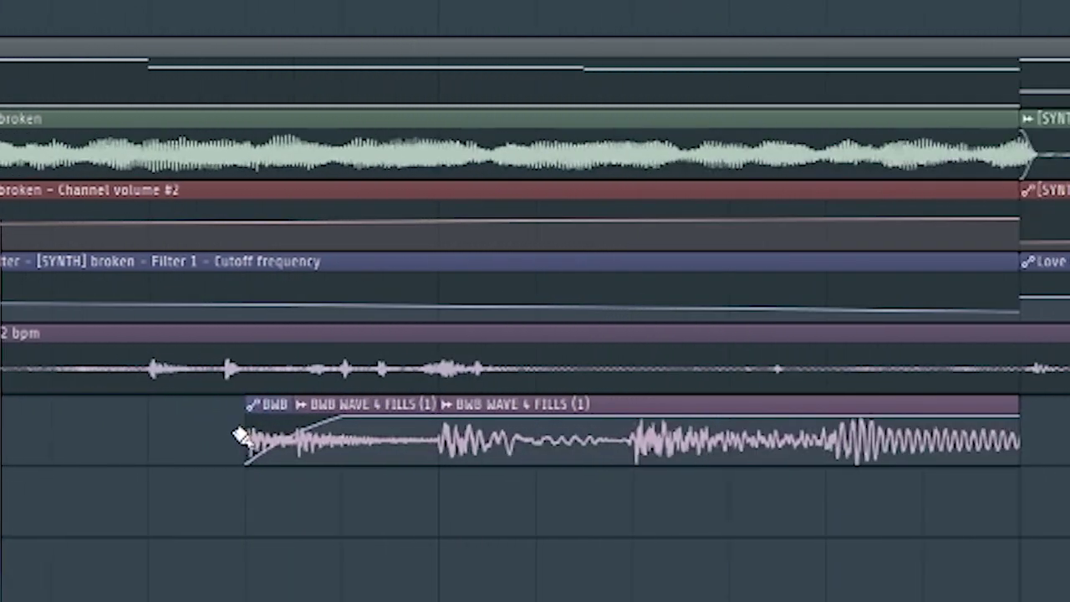
ctrl+scroll(234, 430, down, 6)
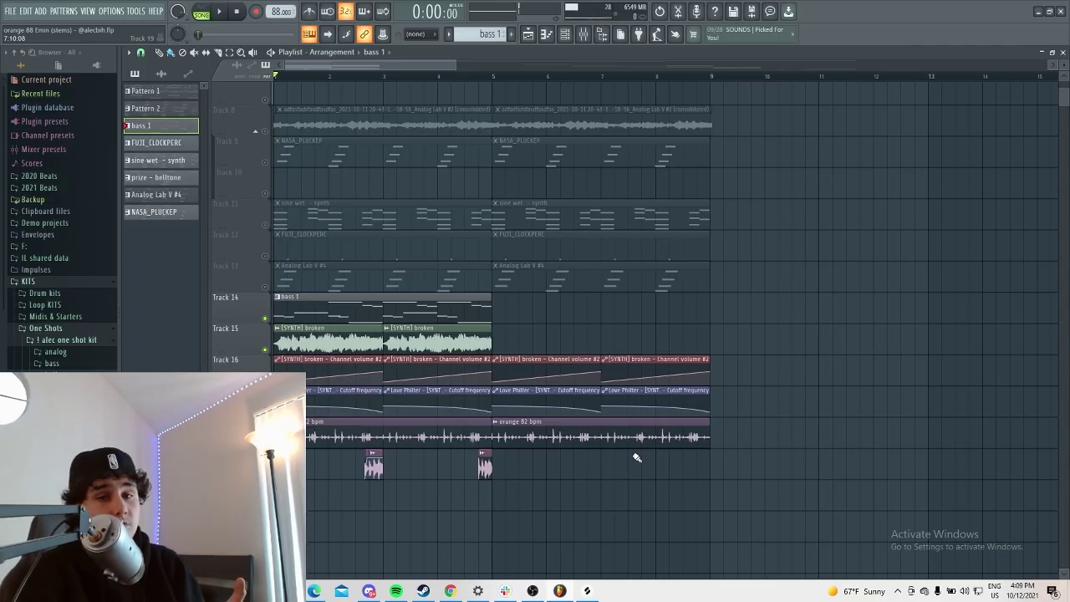
- Solo Track 1 and play its orange 82 bpm (consolidated) audio clip from the beginning
scroll(559, 376, up, 5)
scroll(595, 391, down, 4)
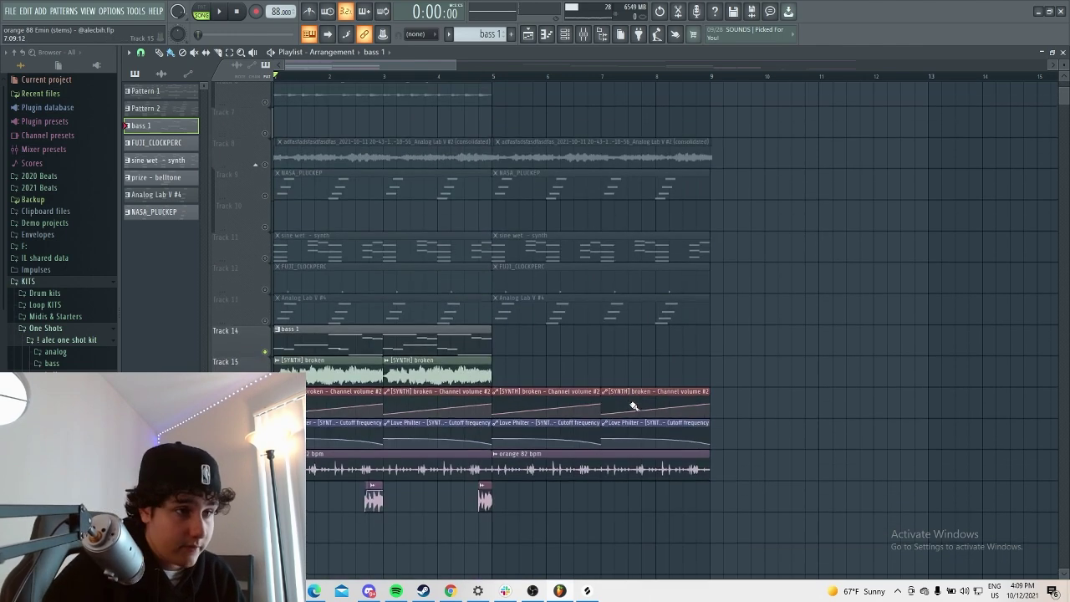
scroll(577, 326, up, 5)
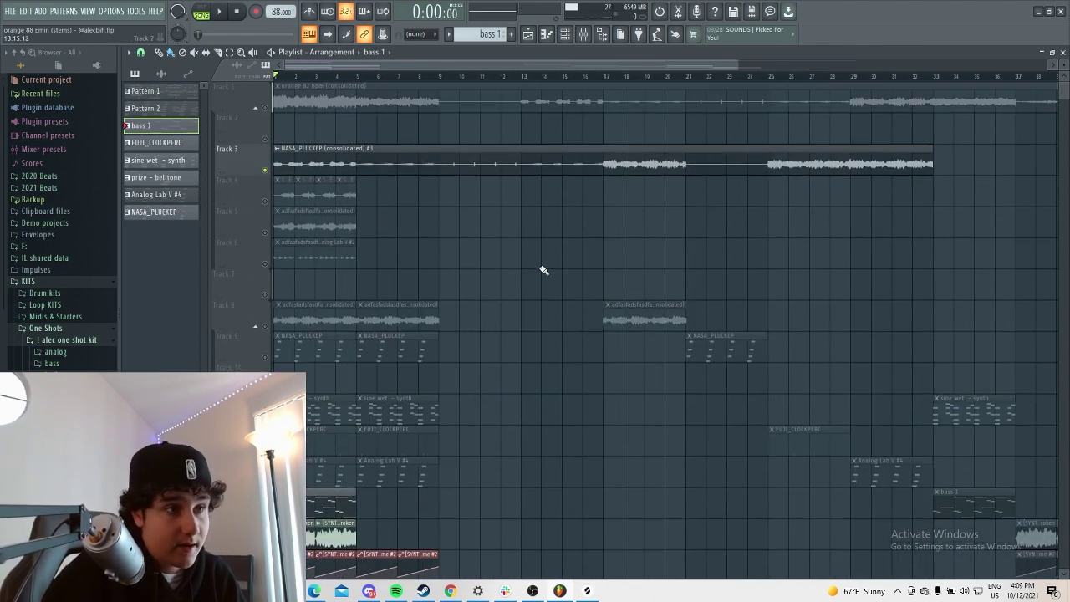
right_click(265, 108)
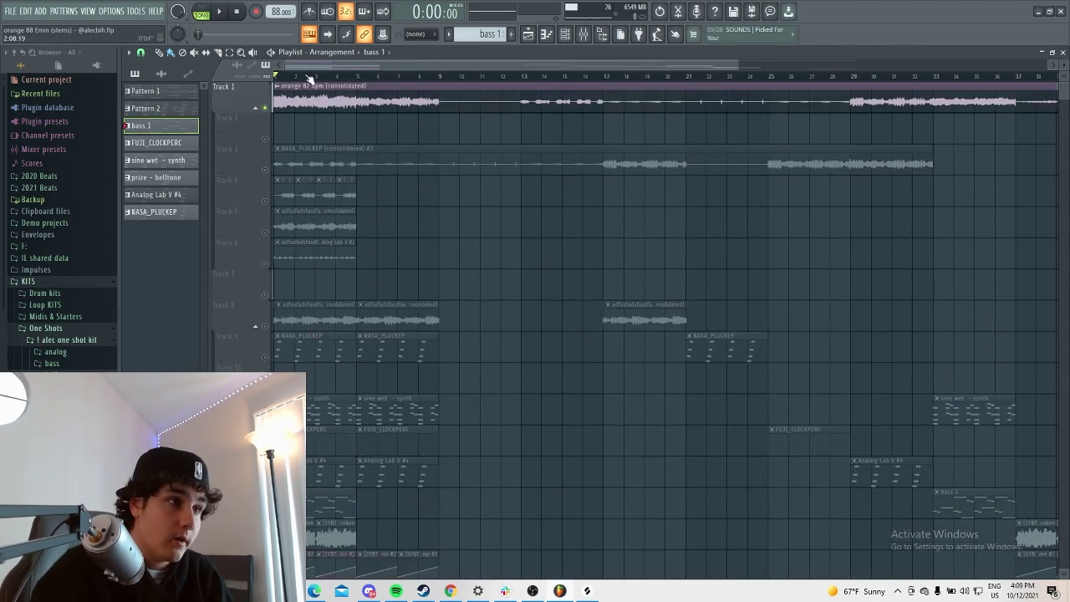
double_click(286, 102)
key(Escape)
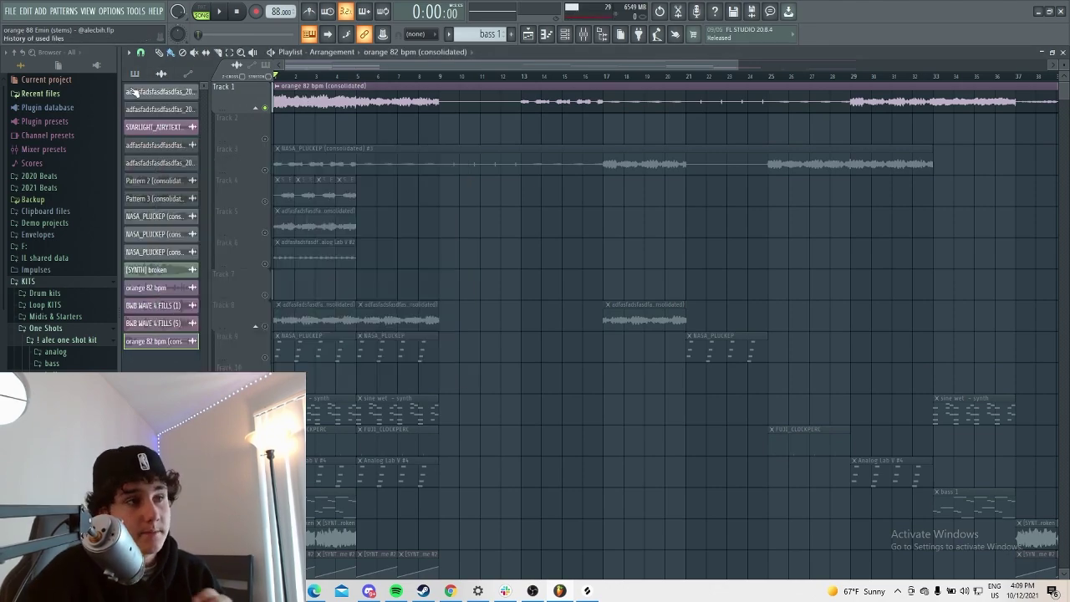
key(space)
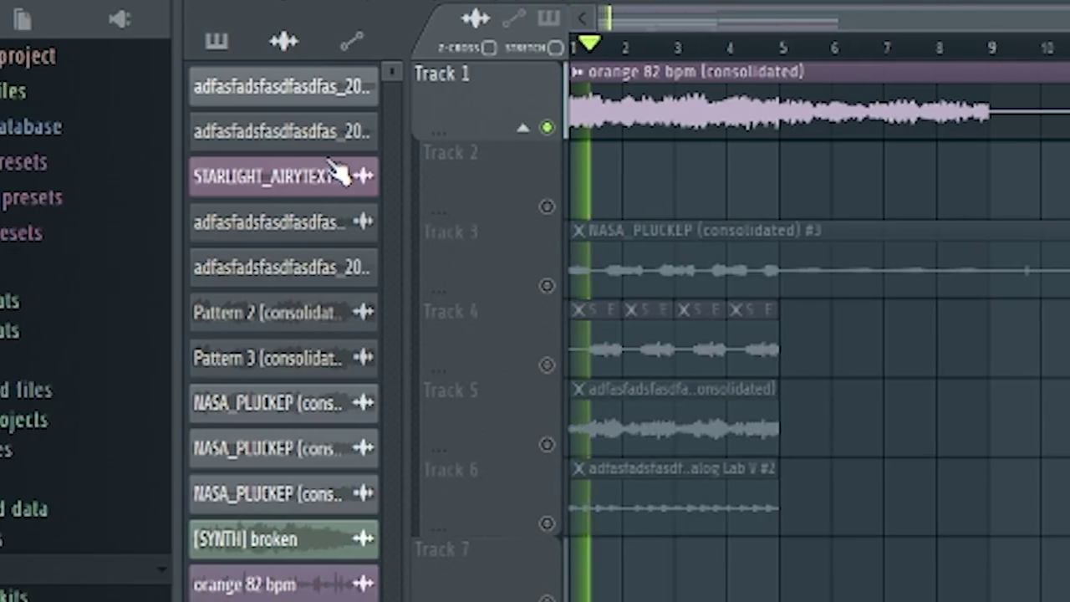